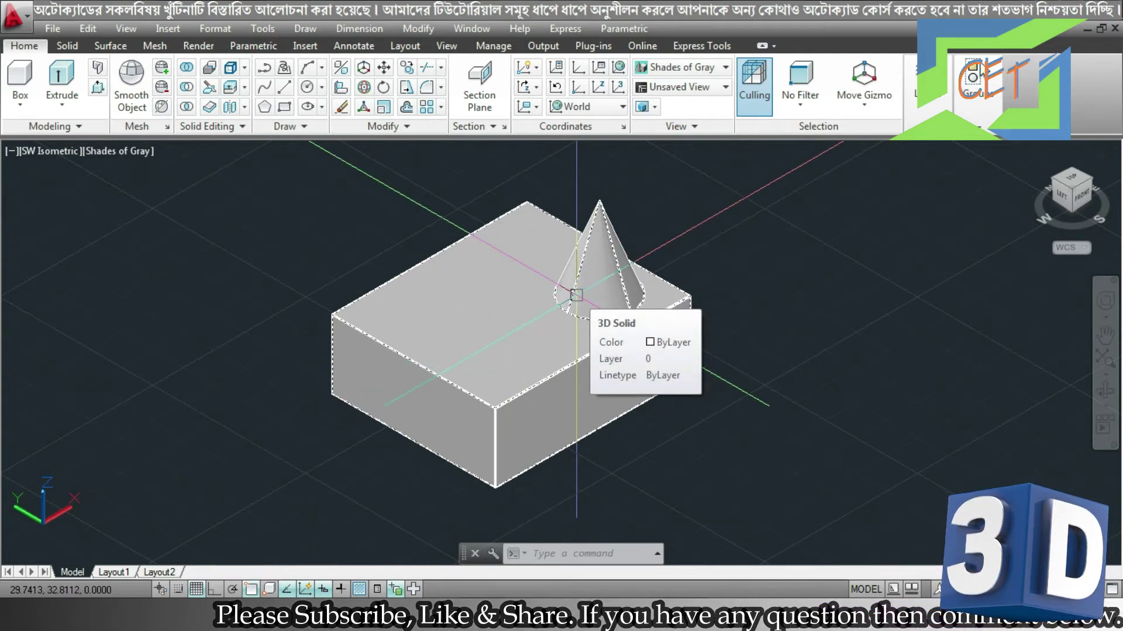
- Orbit the view to look down on the box and cone from an oblique angle above
mouse_move(576, 294)
shift+middle_down()
mouse_move(760, 387)
mouse_move(612, 466)
shift+middle_up()
shift+middle_drag(767, 282, 797, 384)
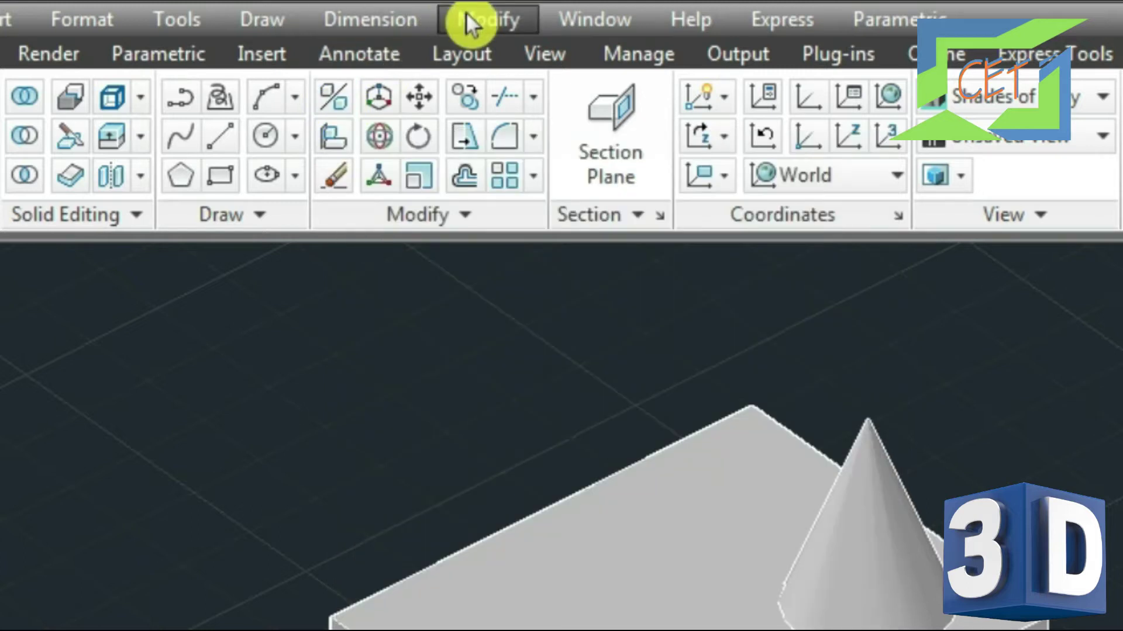
- Launch MIRROR3D from the Modify > 3D Operations menu
click(471, 19)
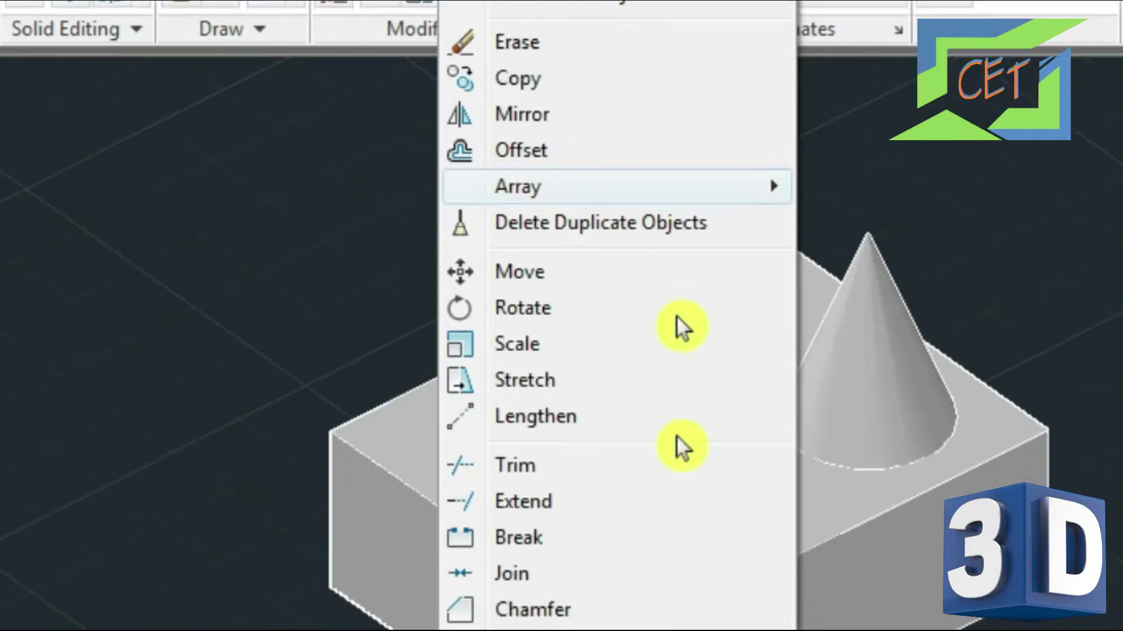
click(649, 571)
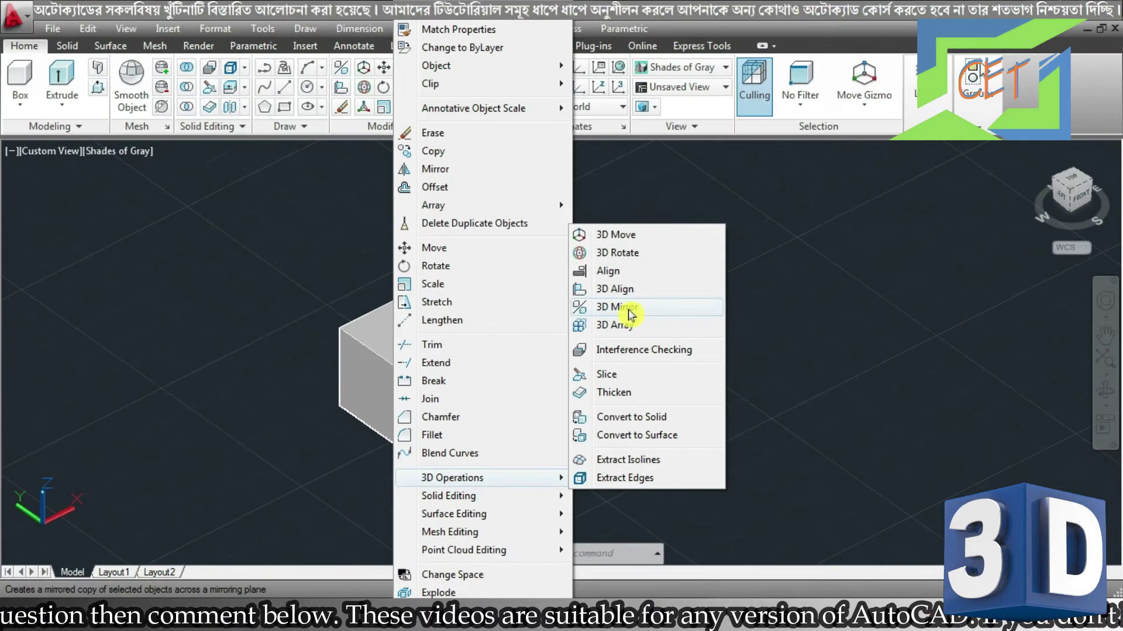
click(630, 308)
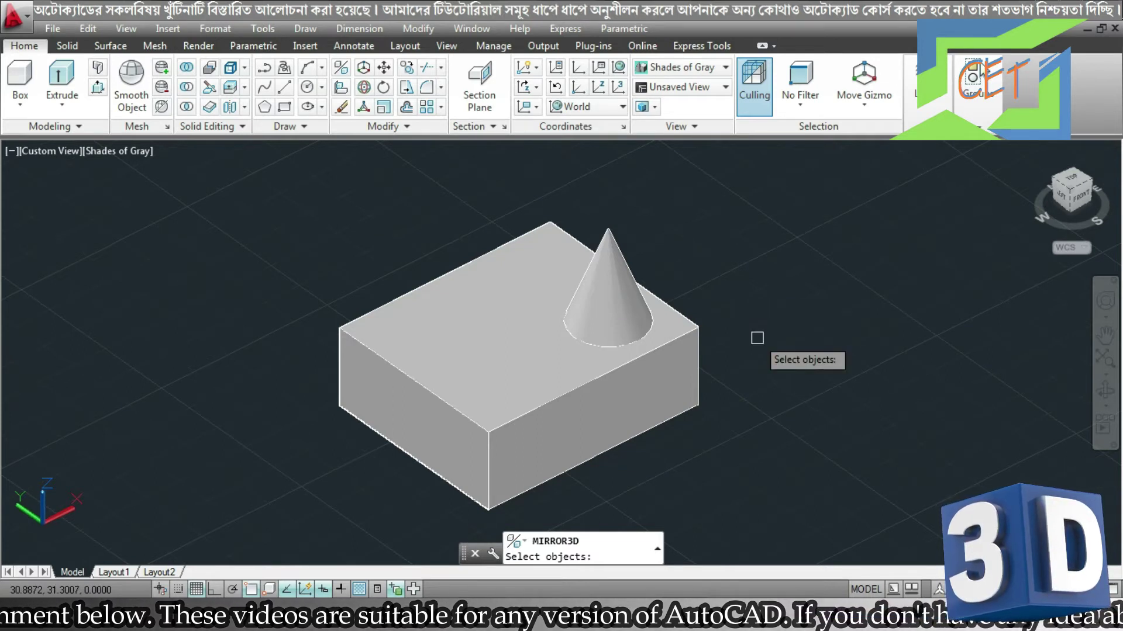
- Select the box-and-cone solid for mirroring and choose the 3points plane method
click(533, 369)
key(Return)
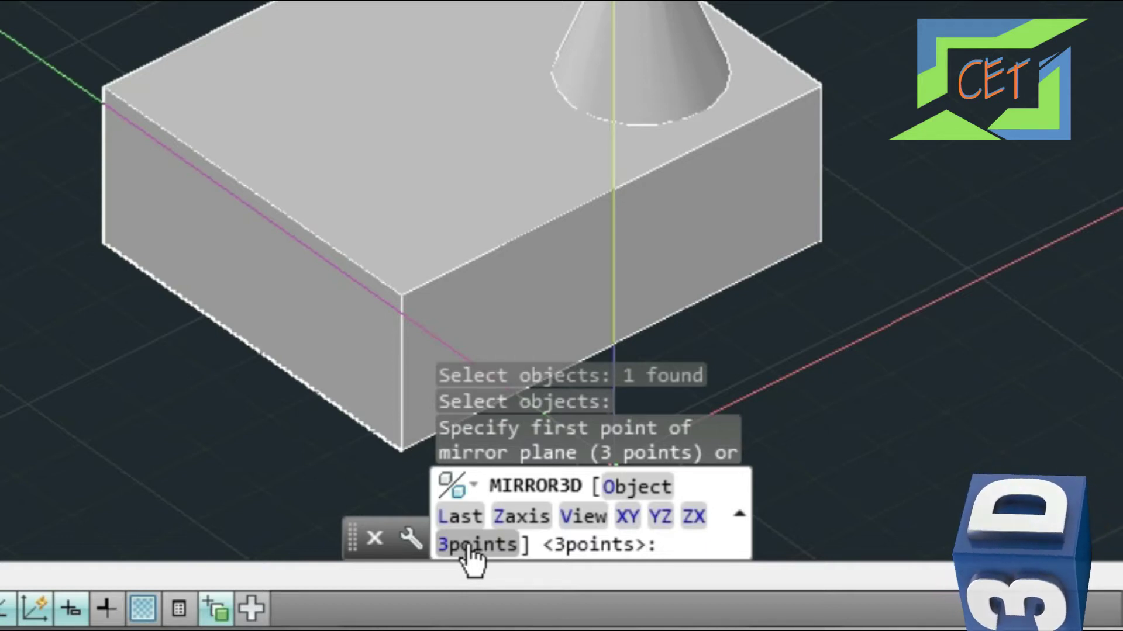
click(469, 546)
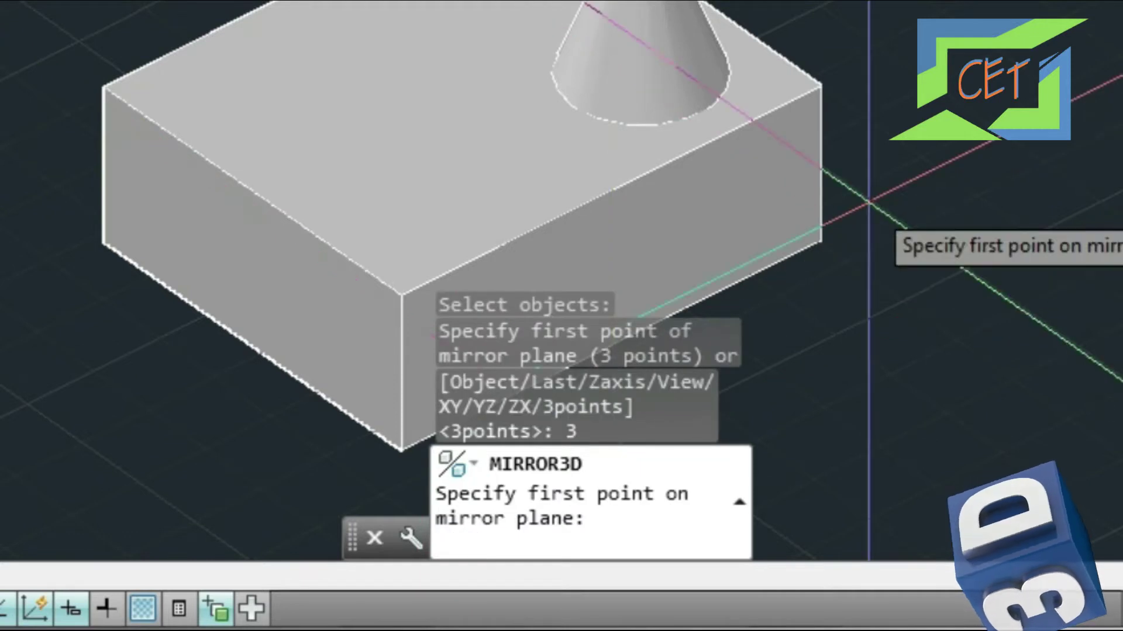
middle_drag(926, 382, 969, 191)
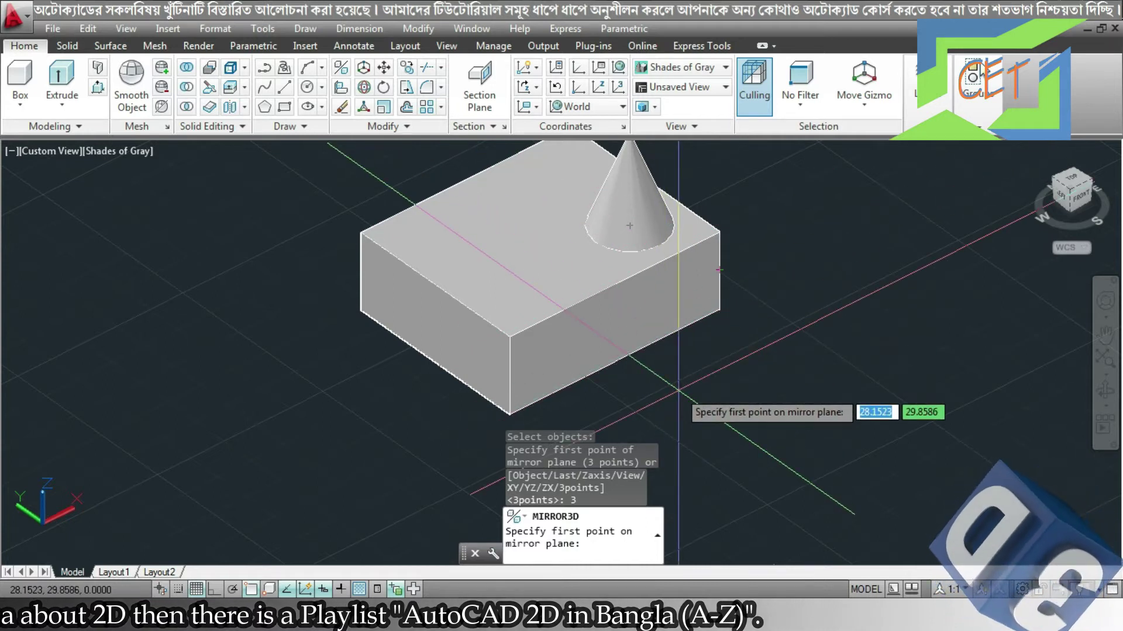
- Mirror the solid about a plane through three box-edge points, keeping the original
click(510, 376)
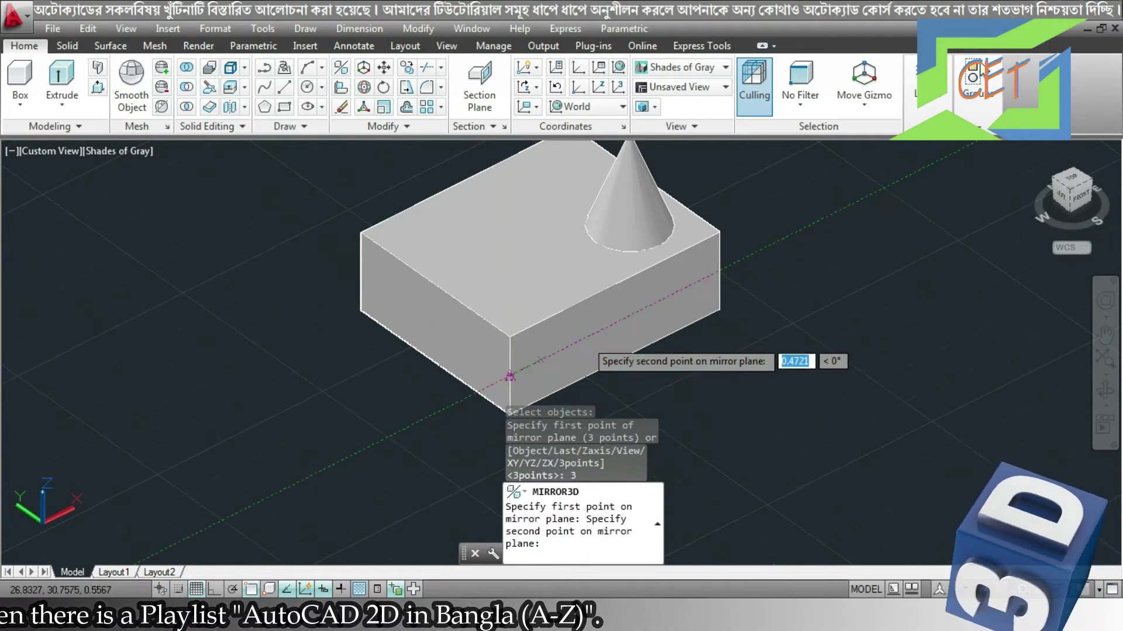
click(719, 271)
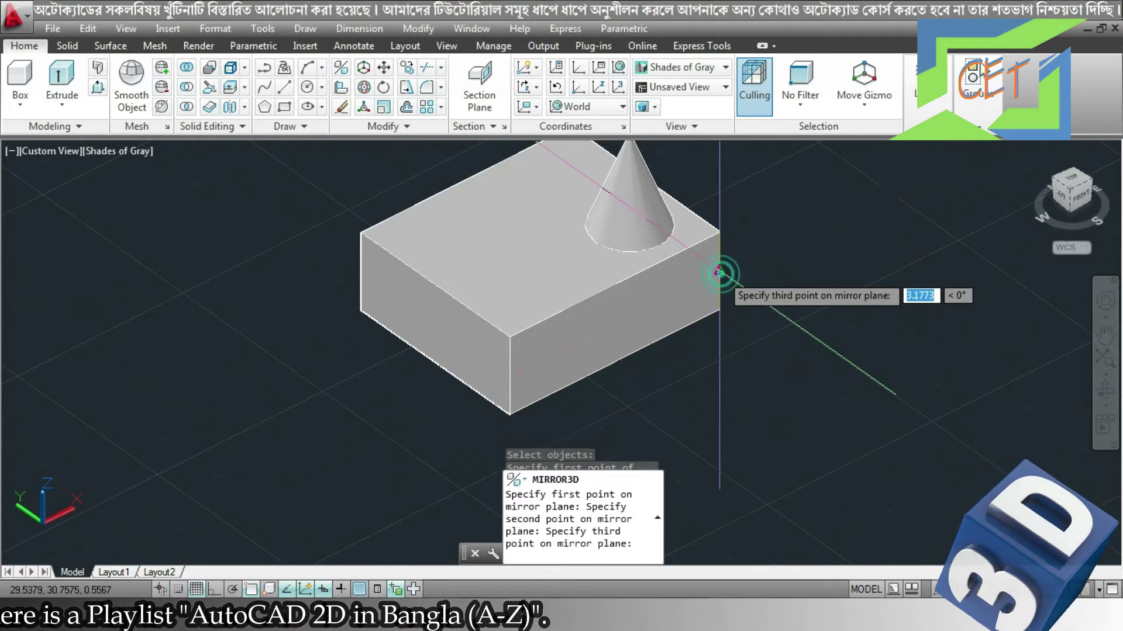
shift+middle_drag(832, 278, 608, 302)
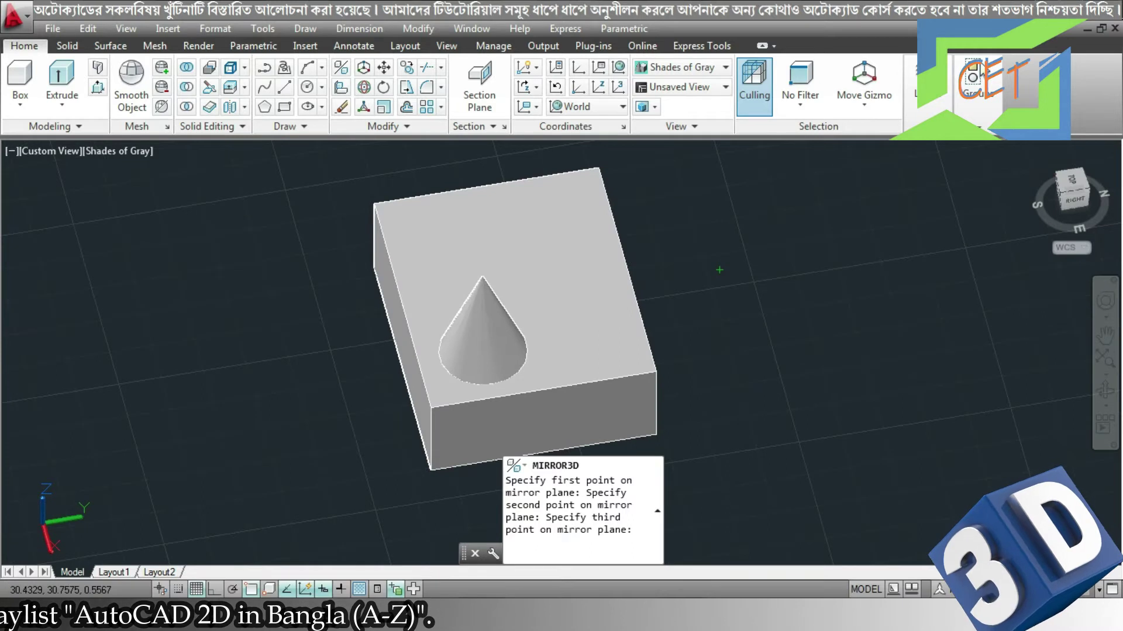
click(657, 409)
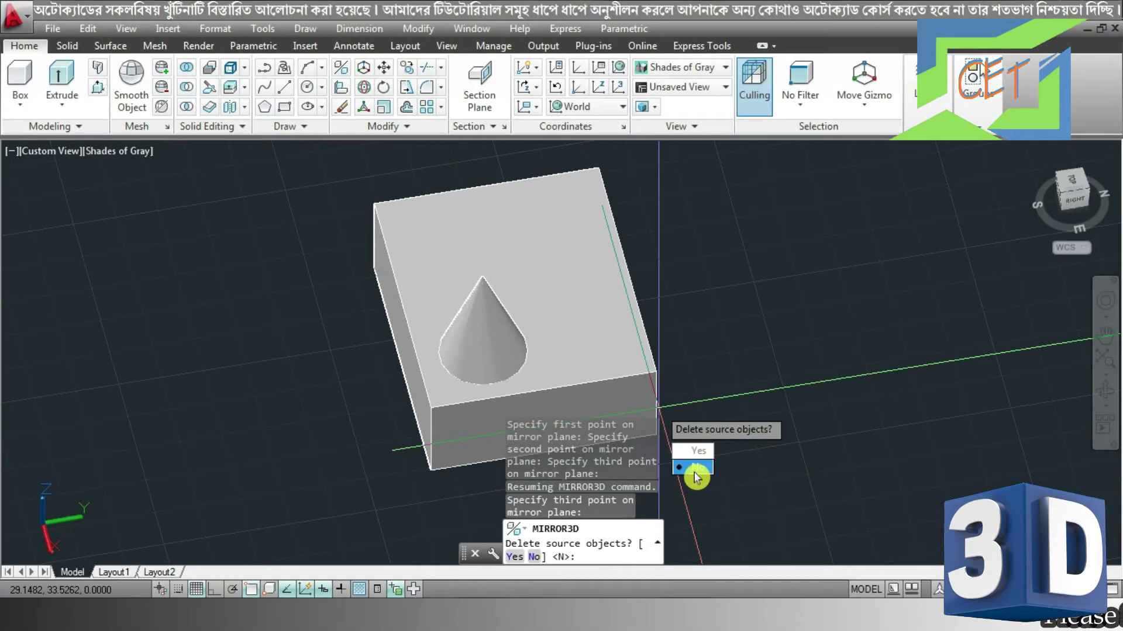
click(696, 467)
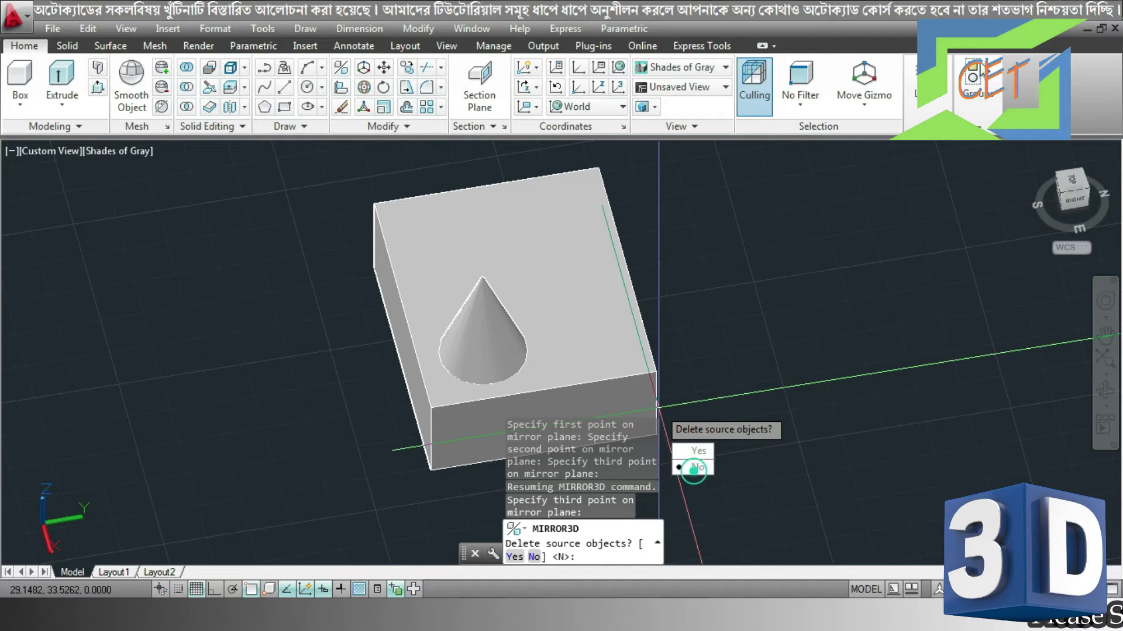
- Orbit to inspect the downward mirrored cone from below, then from an oblique top view
mouse_move(716, 393)
shift+middle_down()
mouse_move(753, 277)
mouse_move(791, 328)
mouse_move(426, 326)
mouse_move(337, 283)
mouse_move(321, 198)
mouse_move(349, 322)
mouse_move(454, 358)
mouse_move(574, 371)
mouse_move(696, 341)
mouse_move(804, 351)
shift+middle_up()
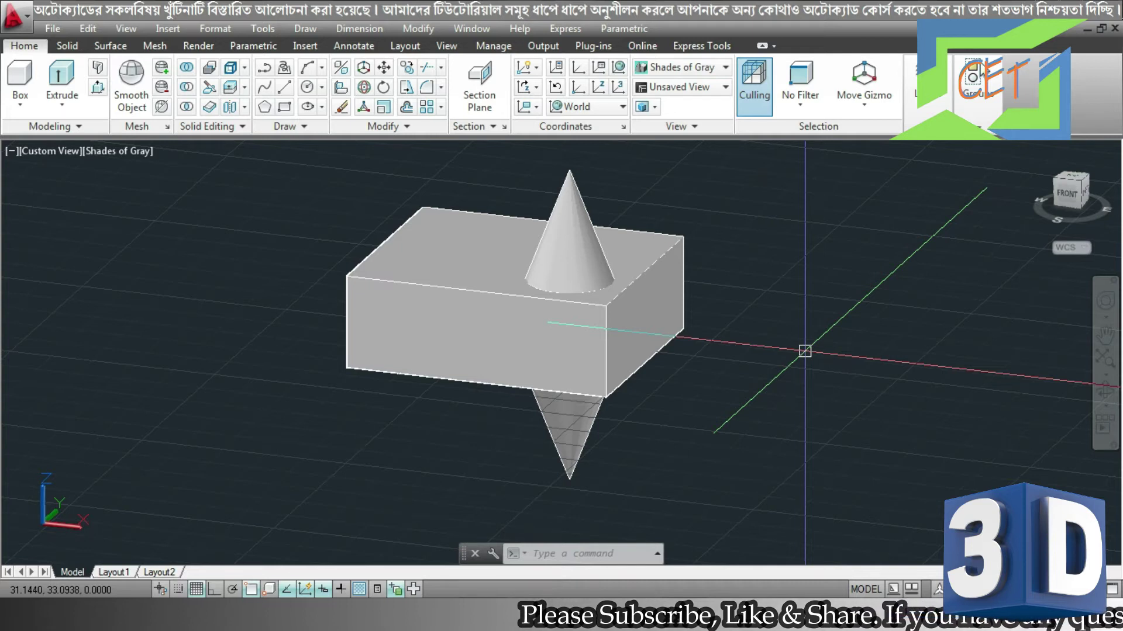
shift+middle_drag(804, 350, 821, 407)
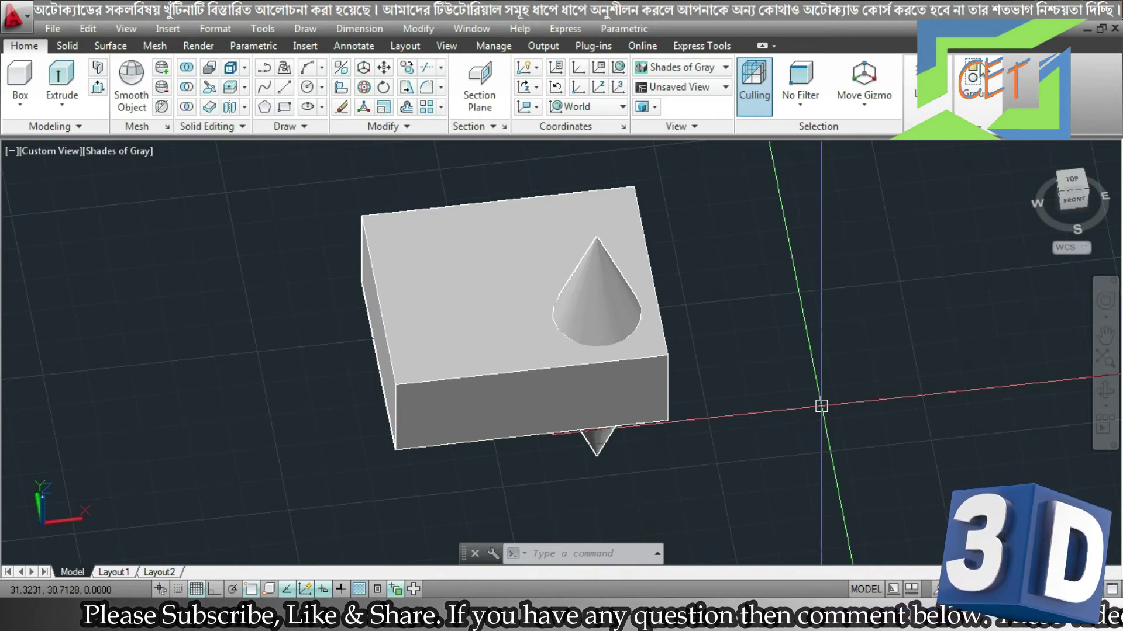
- Draw a small rectangle to the right of the box with REC
text(r)
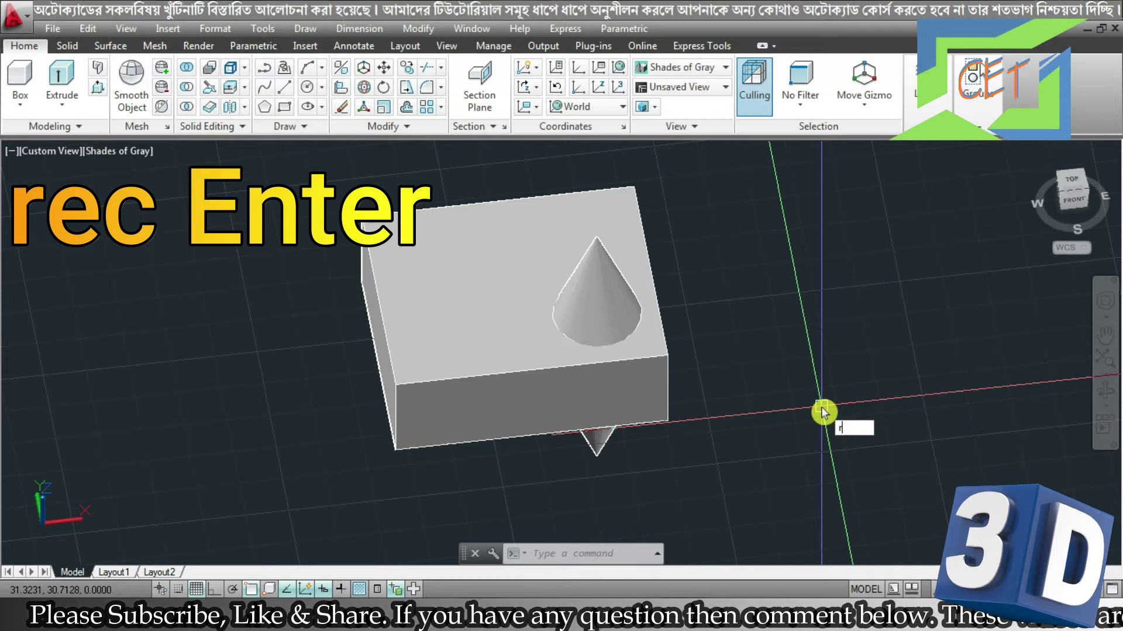
text(ec)
key(Return)
click(764, 309)
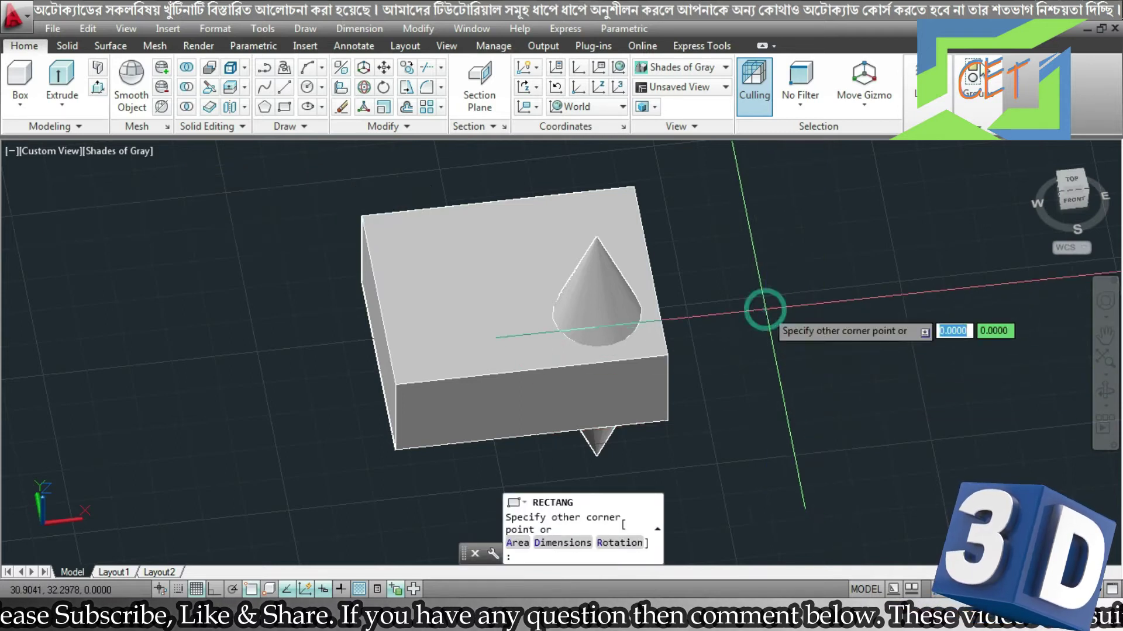
click(889, 369)
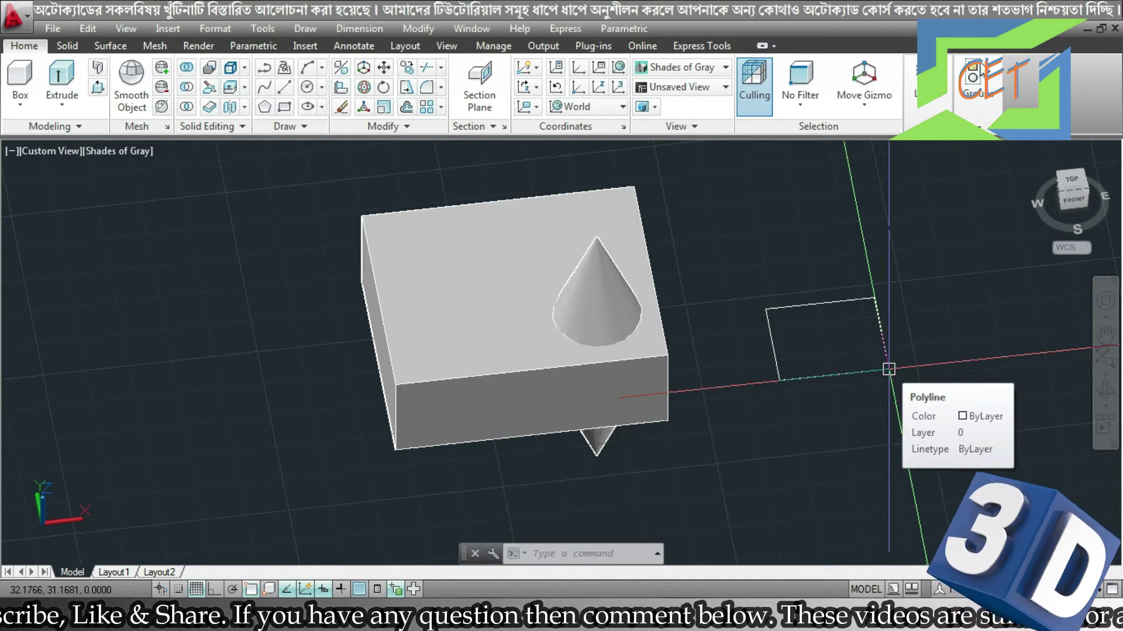
- Rotate the rectangle using the Rotate Gizmo, then deselect it and orbit the model
click(888, 371)
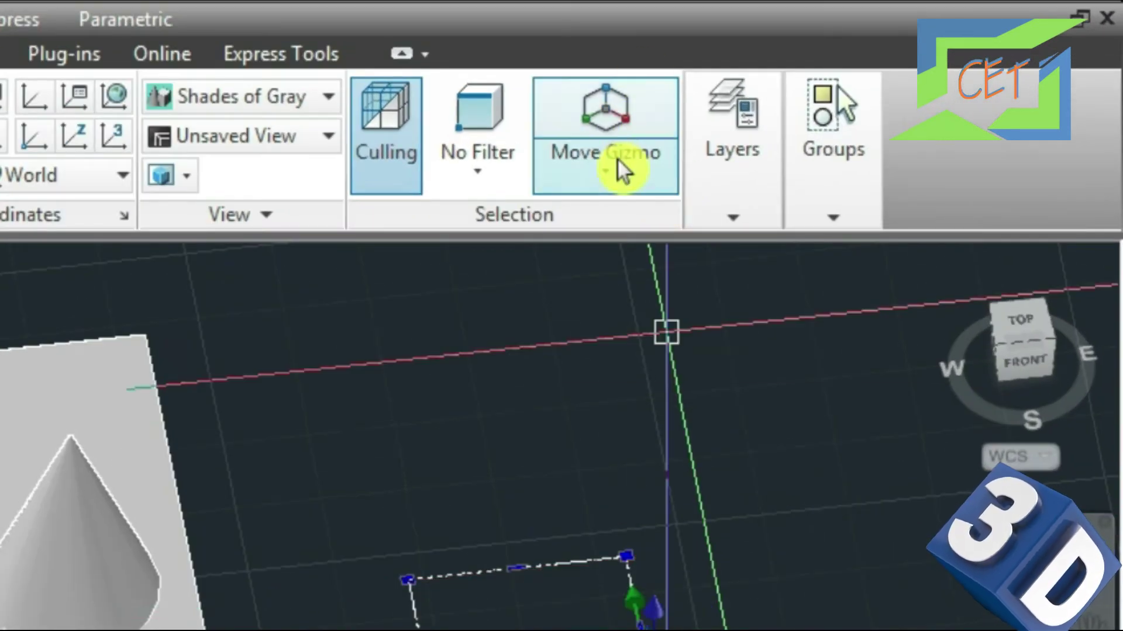
click(616, 167)
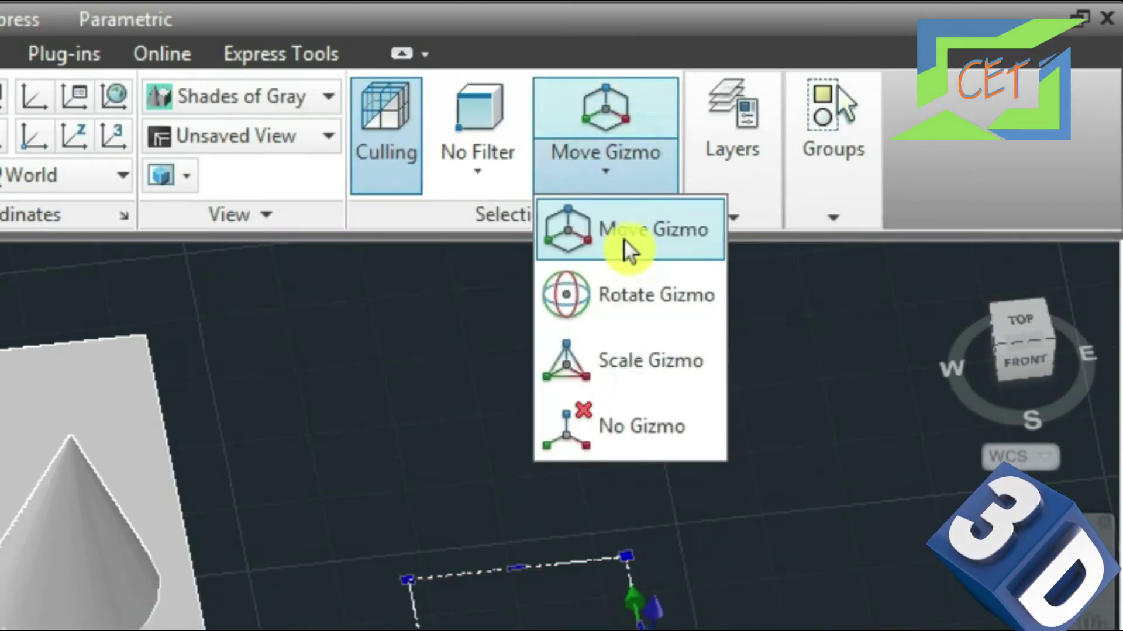
click(631, 319)
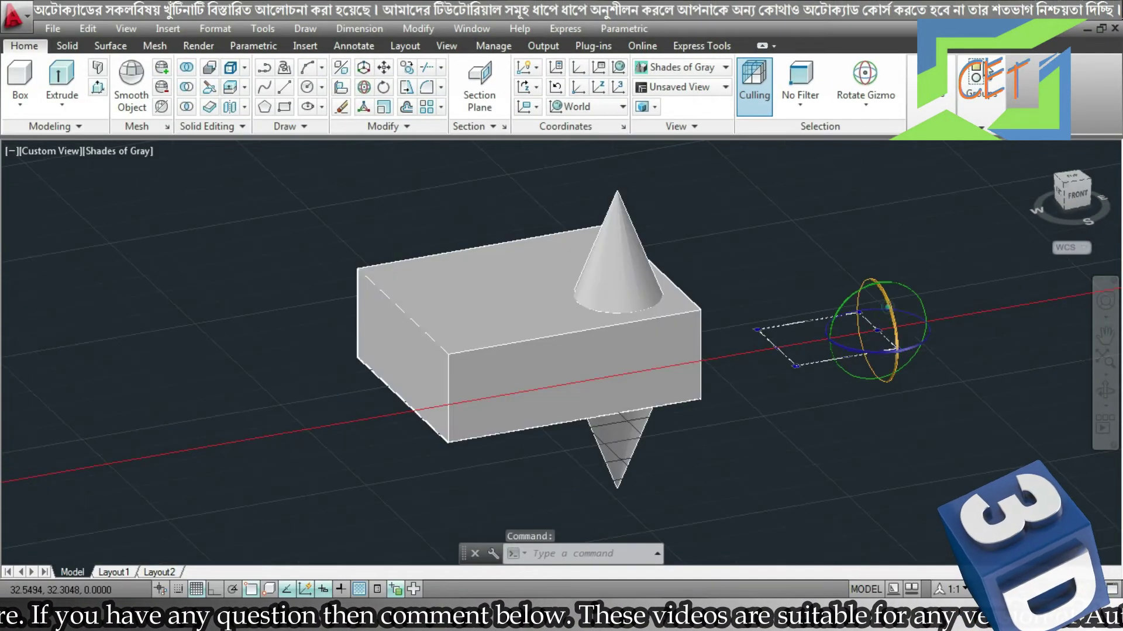
click(894, 361)
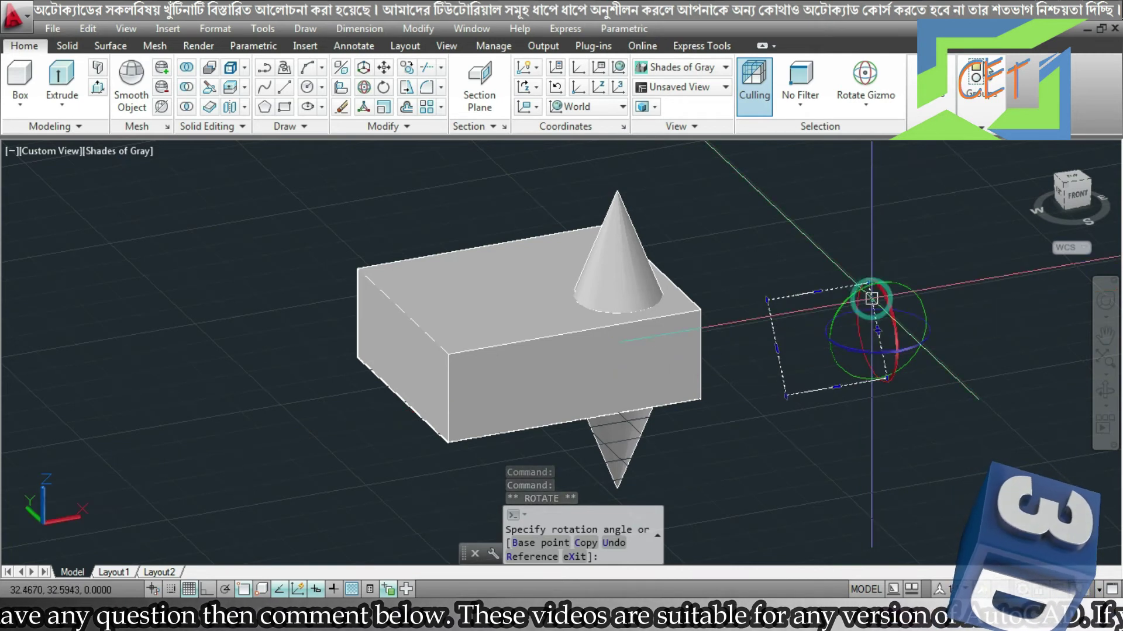
click(889, 335)
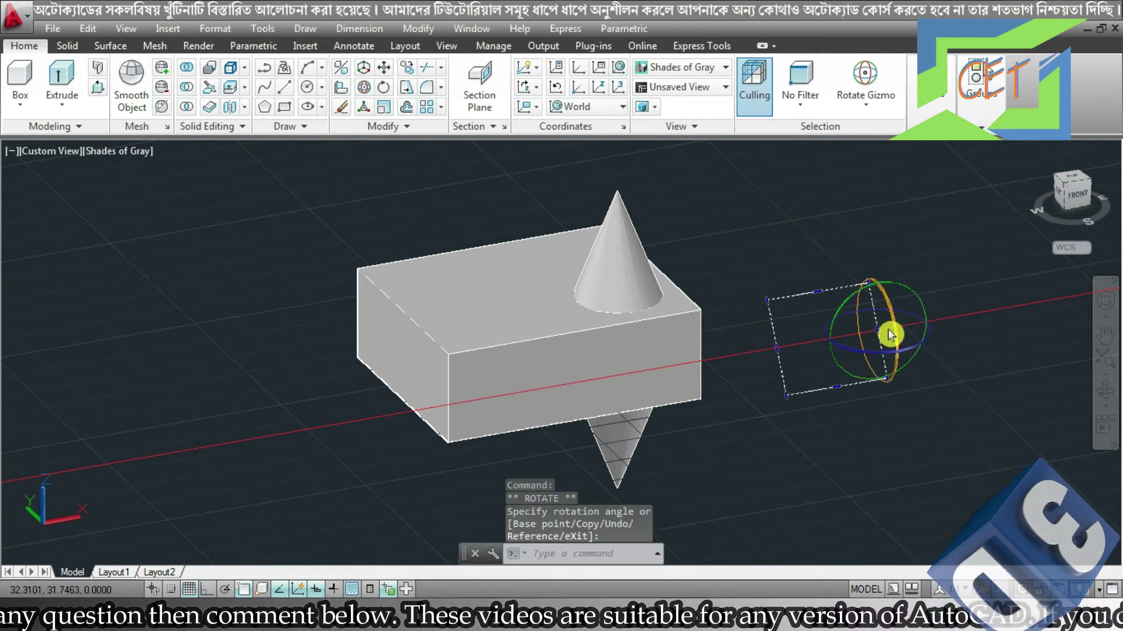
key(Escape)
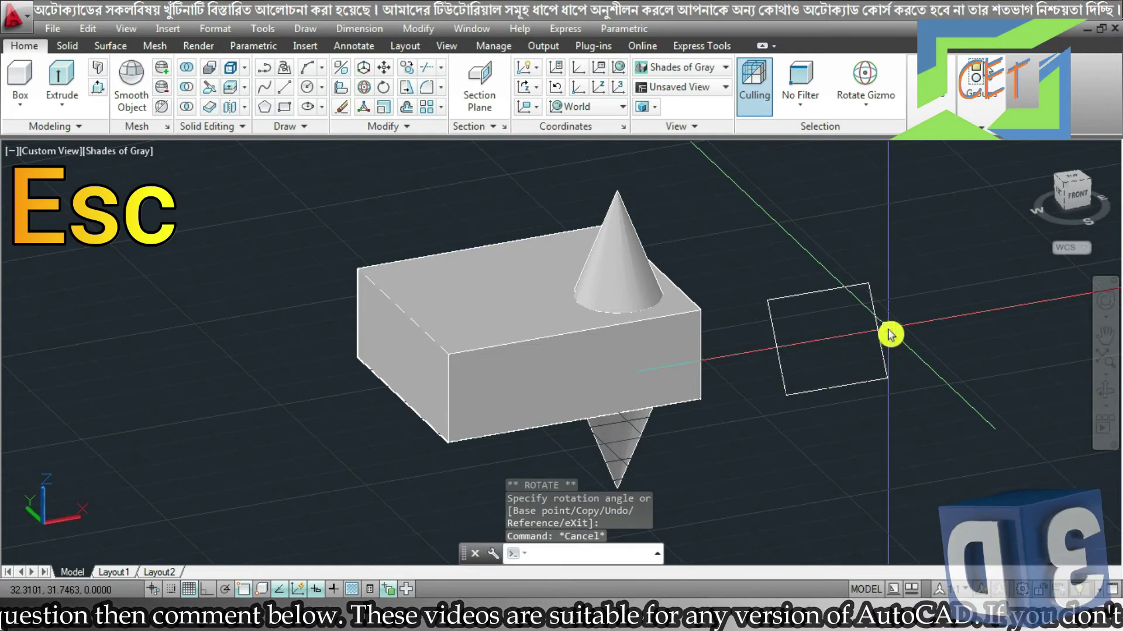
mouse_move(926, 355)
shift+middle_down()
mouse_move(752, 357)
mouse_move(618, 328)
mouse_move(666, 319)
mouse_move(614, 333)
mouse_move(679, 474)
mouse_move(709, 328)
mouse_move(789, 318)
mouse_move(792, 346)
mouse_move(772, 377)
mouse_move(747, 359)
mouse_move(797, 311)
mouse_move(840, 351)
mouse_move(909, 353)
shift+middle_up()
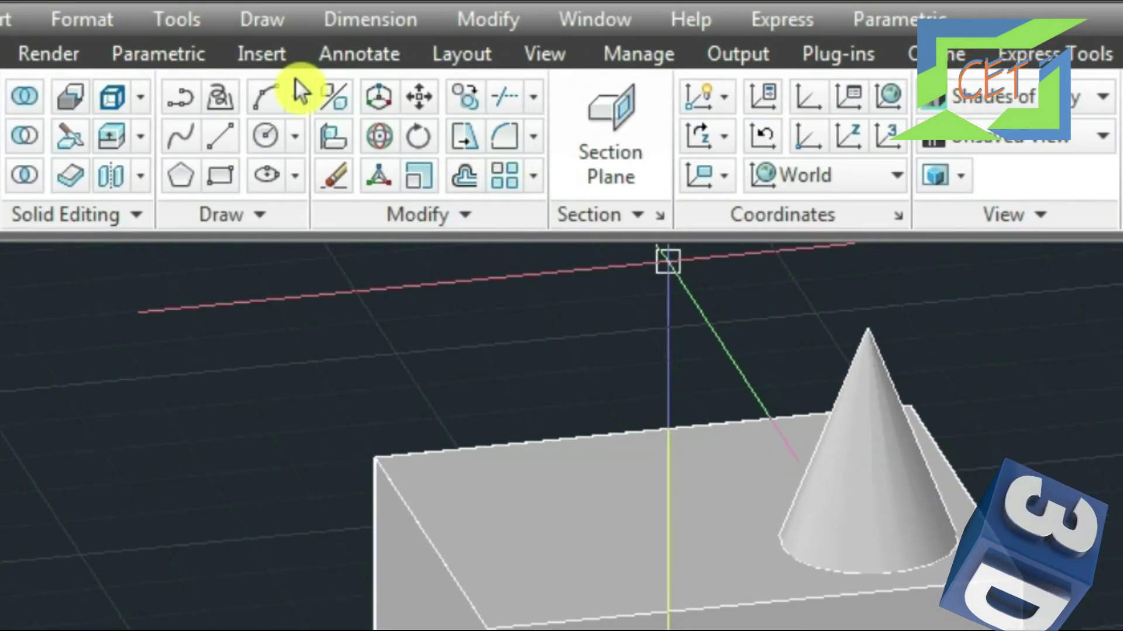
- Mirror the box and lower cone about the rectangle's plane via the Object option, keeping originals
click(339, 99)
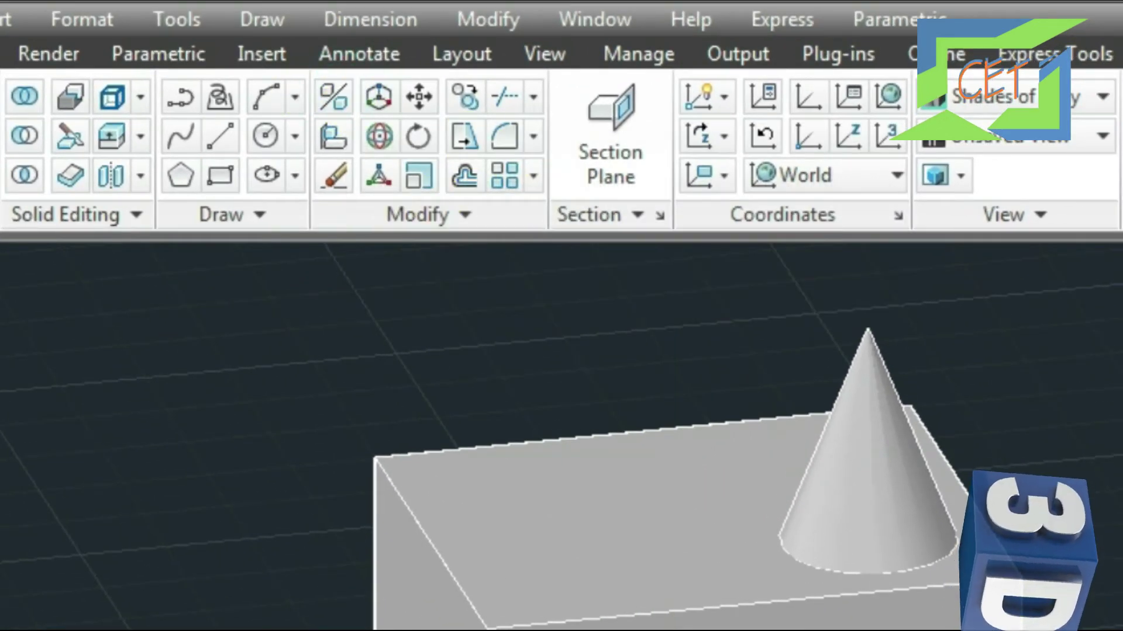
click(522, 279)
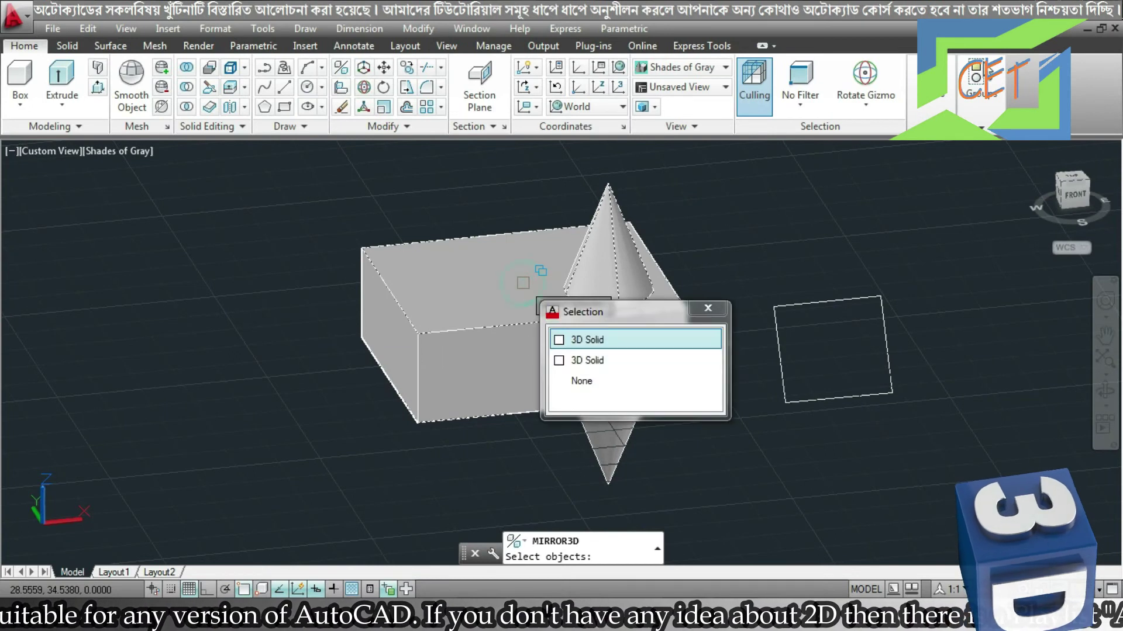
click(580, 342)
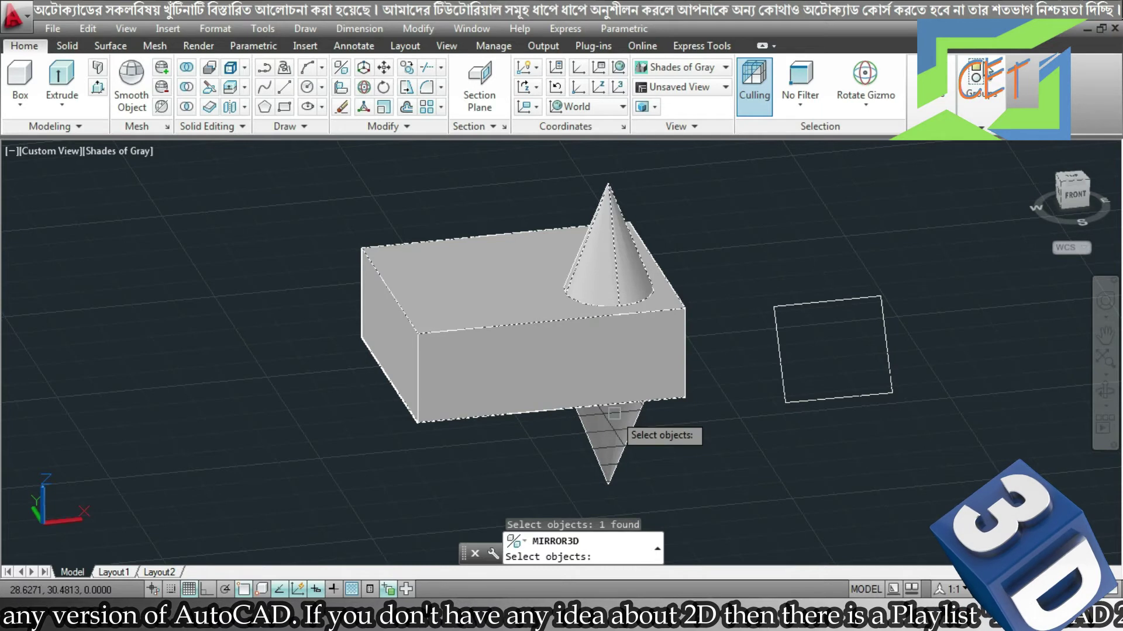
click(617, 438)
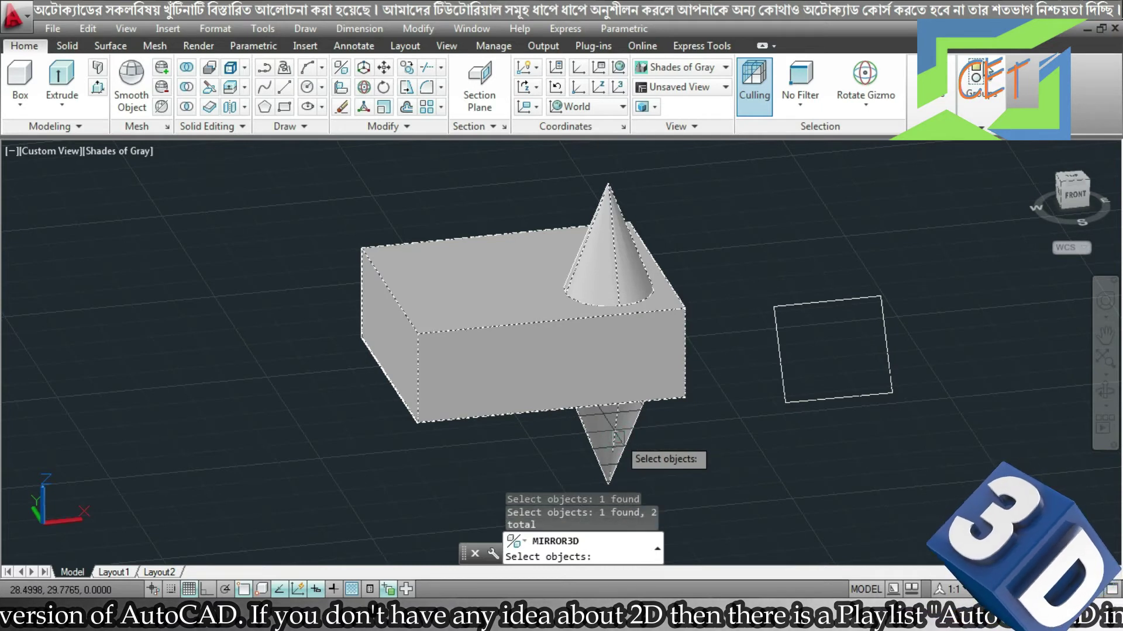
key(Return)
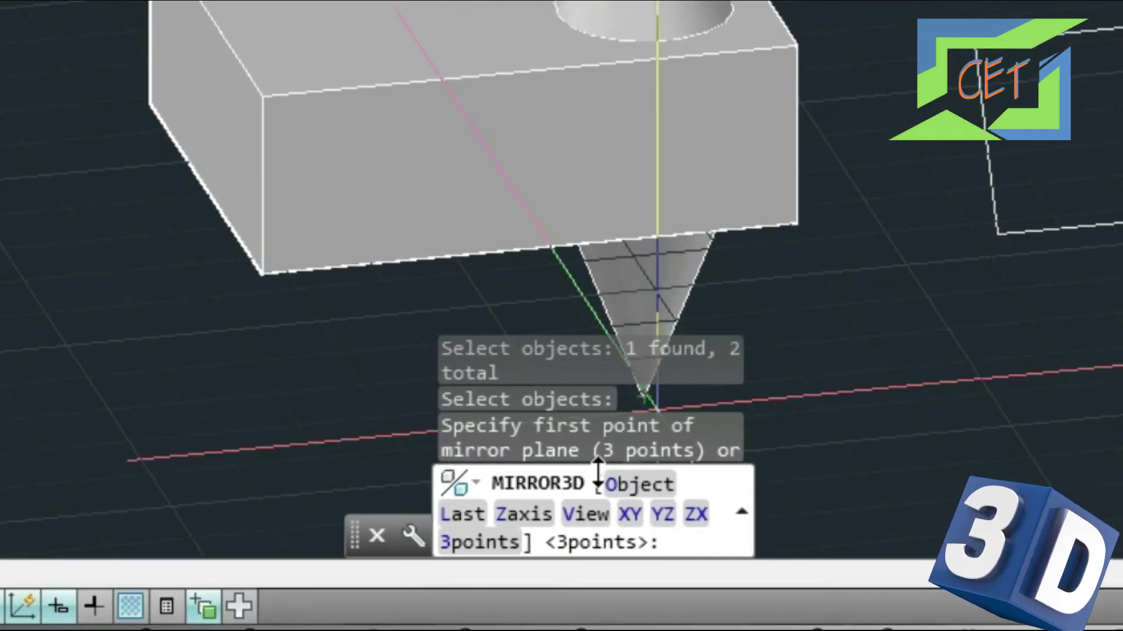
click(632, 485)
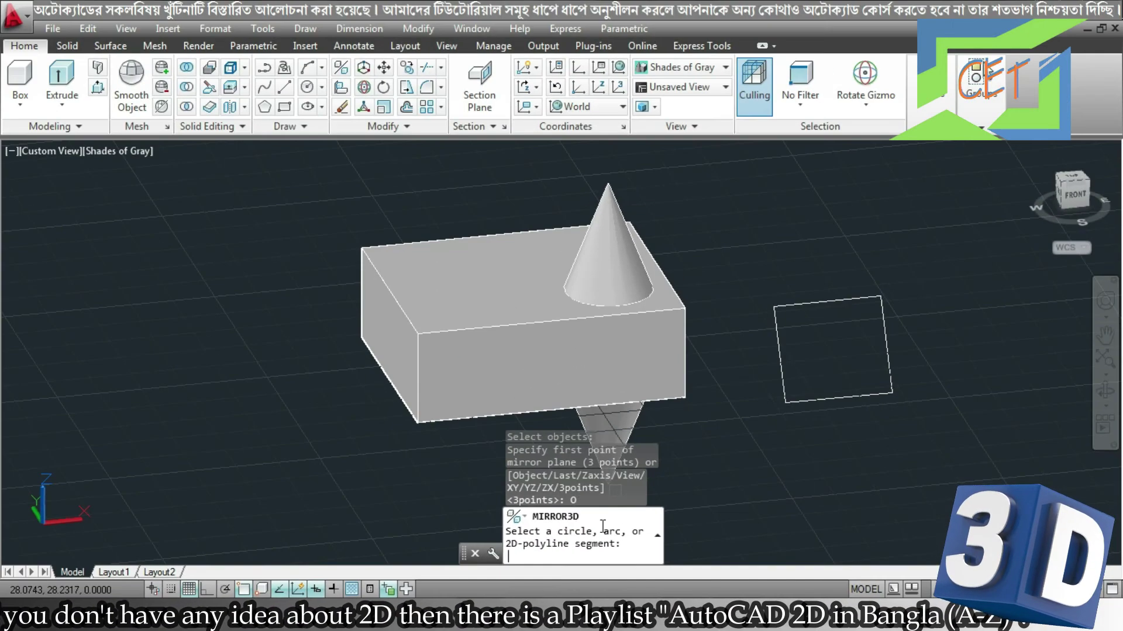
click(776, 326)
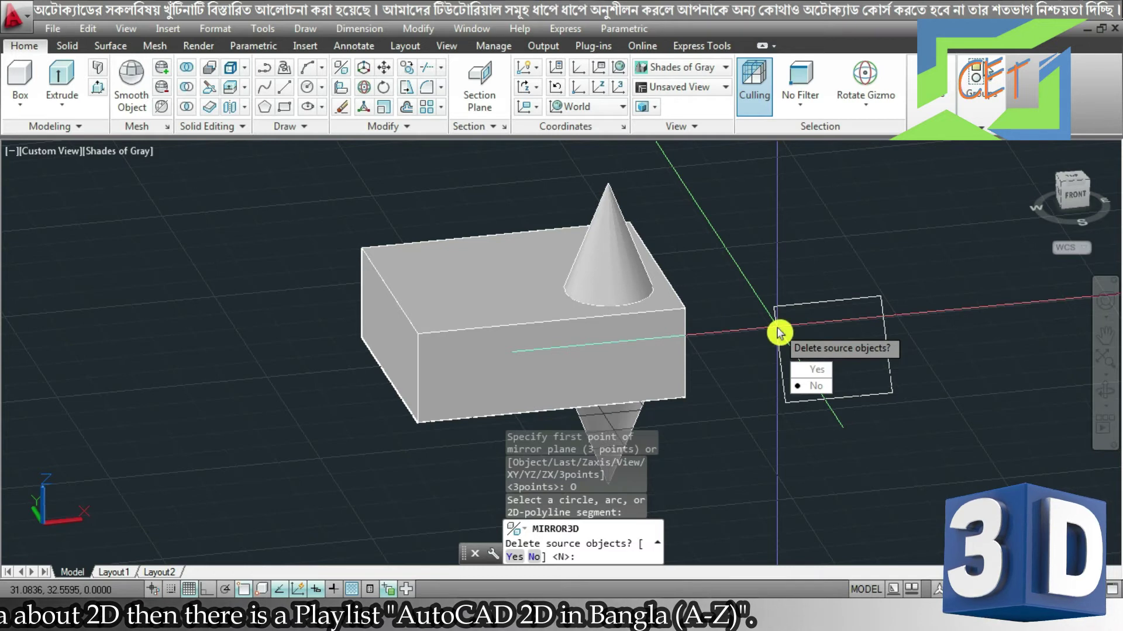
click(809, 385)
mouse_move(776, 326)
shift+middle_down()
mouse_move(715, 372)
mouse_move(626, 382)
mouse_move(581, 376)
mouse_move(541, 346)
mouse_move(551, 286)
mouse_move(484, 339)
mouse_move(406, 326)
mouse_move(381, 303)
mouse_move(700, 403)
mouse_move(919, 393)
mouse_move(875, 419)
mouse_move(871, 362)
mouse_move(874, 380)
mouse_move(721, 476)
mouse_move(844, 283)
mouse_move(541, 324)
mouse_move(552, 328)
mouse_move(364, 434)
mouse_move(323, 404)
shift+middle_up()
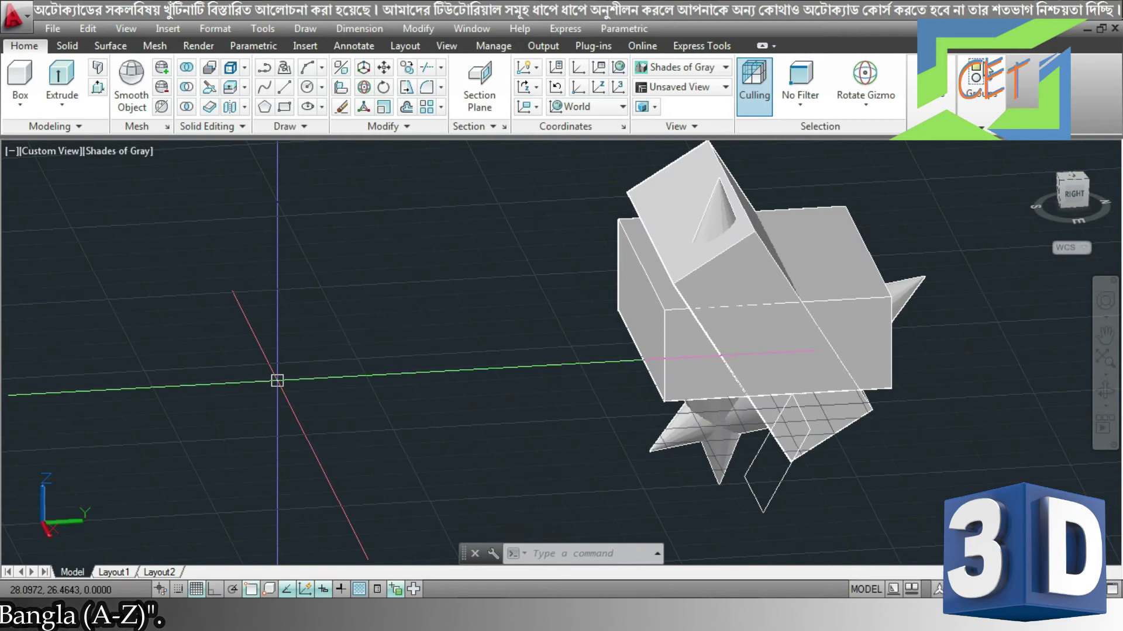
- Undo back to a single box and cone, then select the solid for a new 3D mirror
key(ctrl+z)
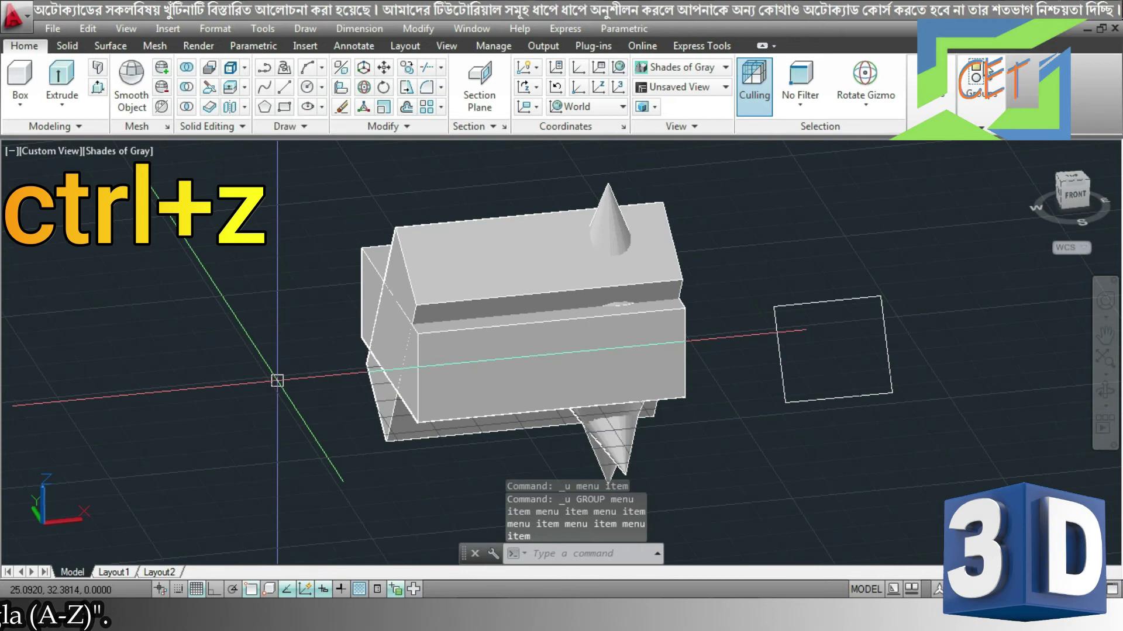
key(ctrl+z)
key(ctrl+z)
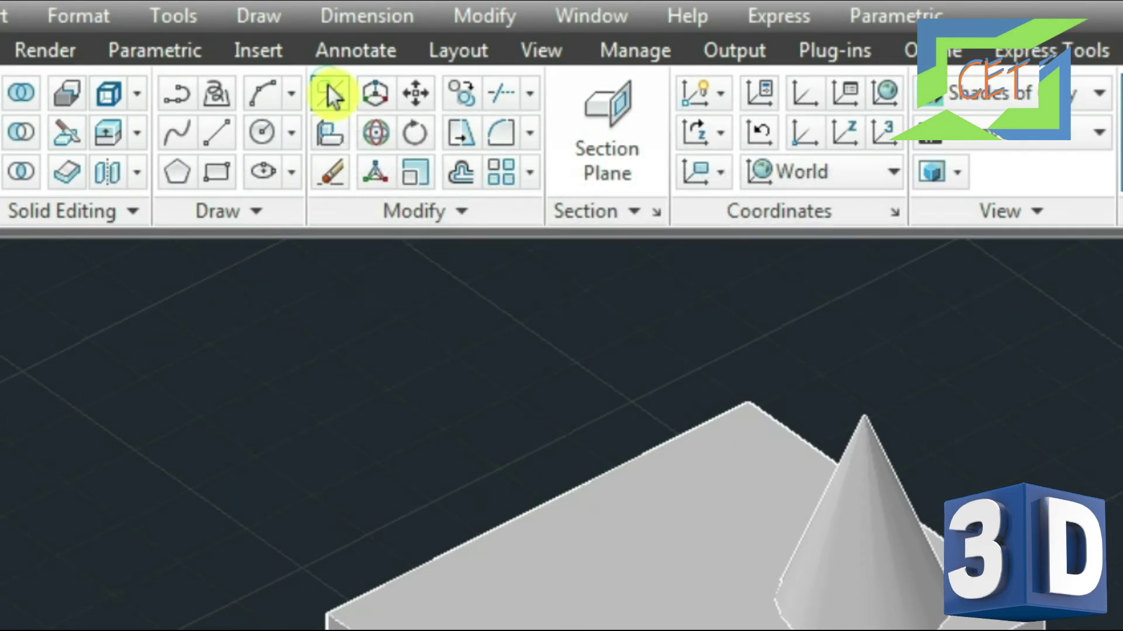
click(328, 87)
click(489, 304)
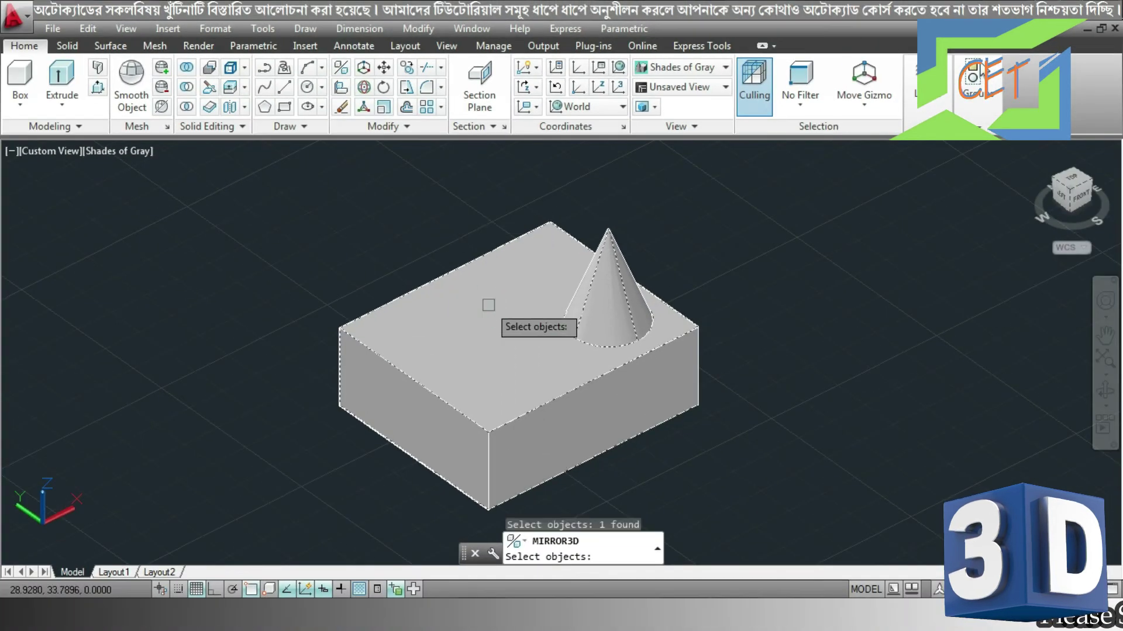
key(Return)
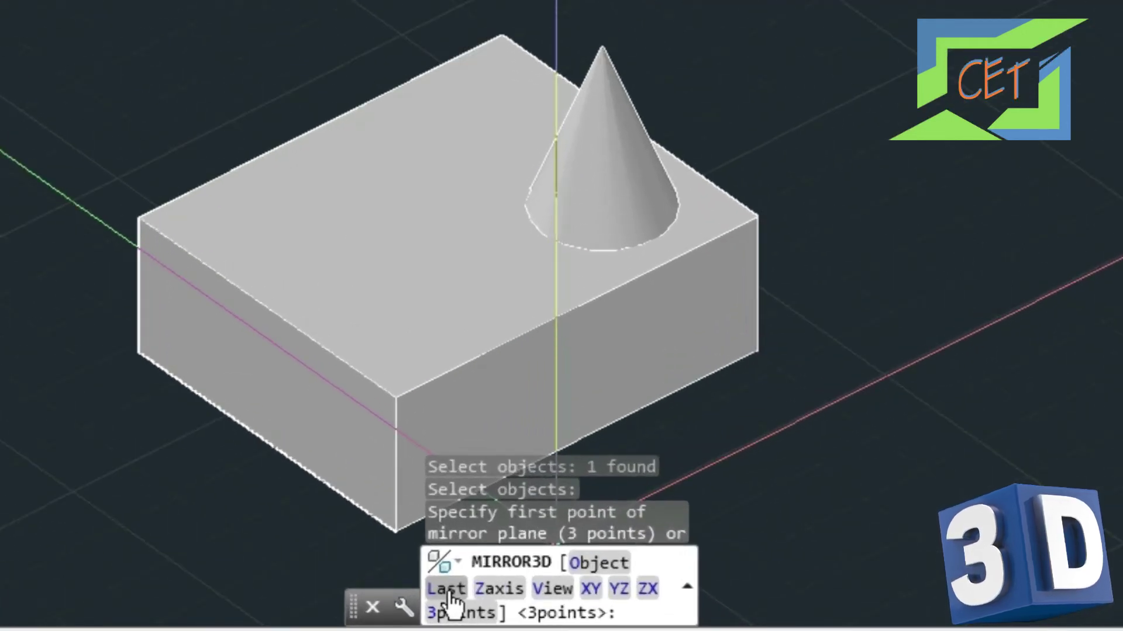
- Mirror the solid with the Last plane option, keeping the original, then undo the copy
click(446, 588)
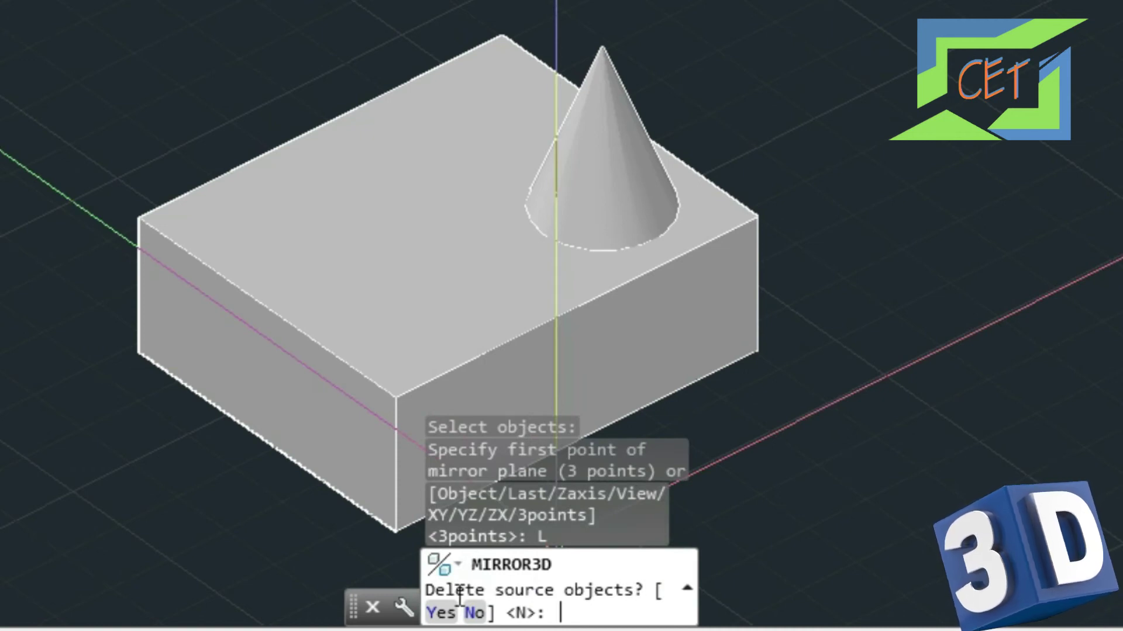
click(477, 613)
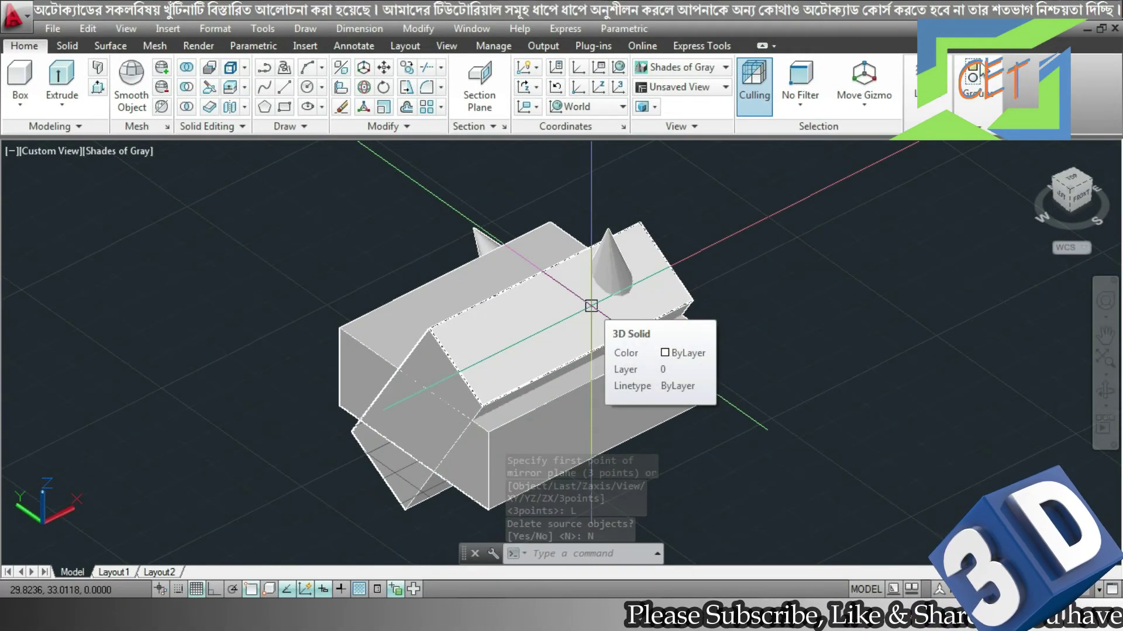
key(ctrl+z)
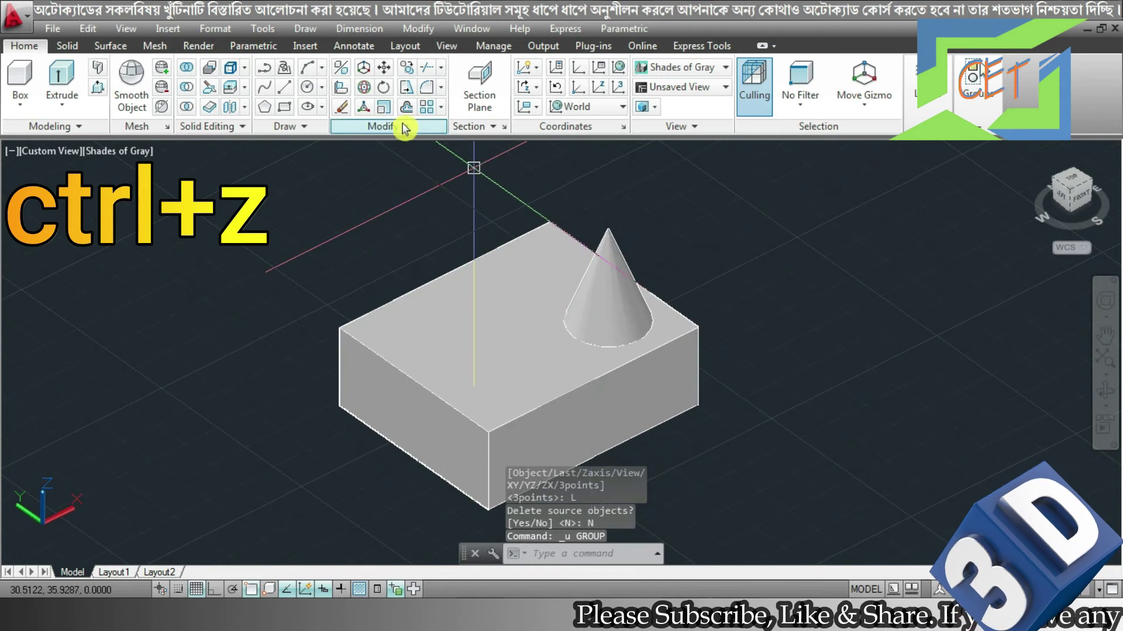
- Mirror the box and cone across the XY plane at 0,0,0, keeping the original
click(341, 67)
click(470, 274)
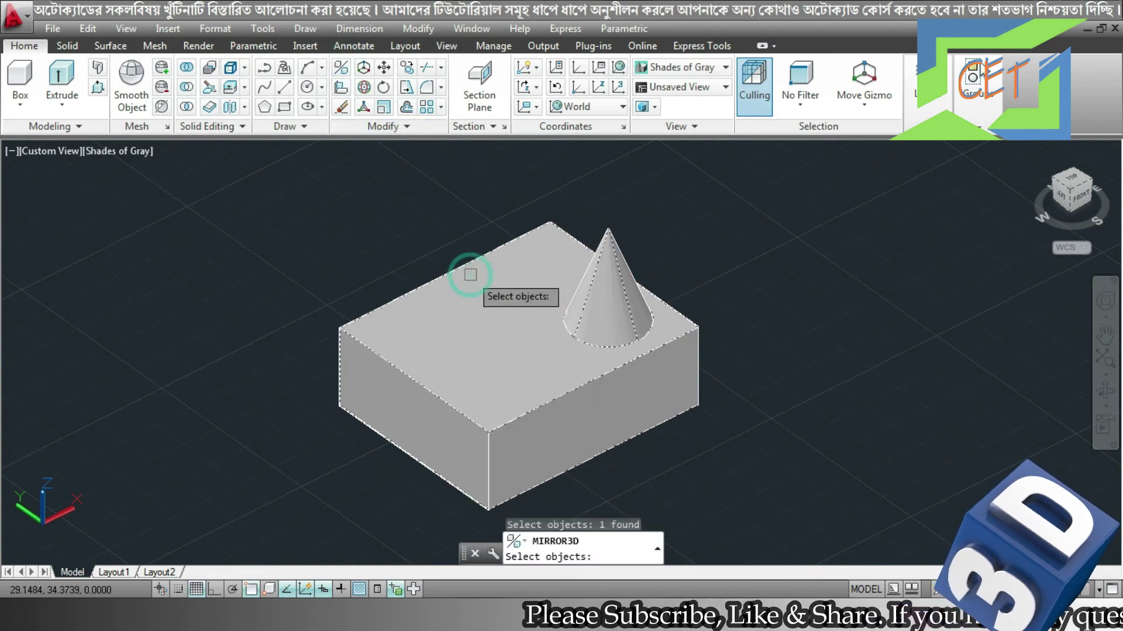
key(Return)
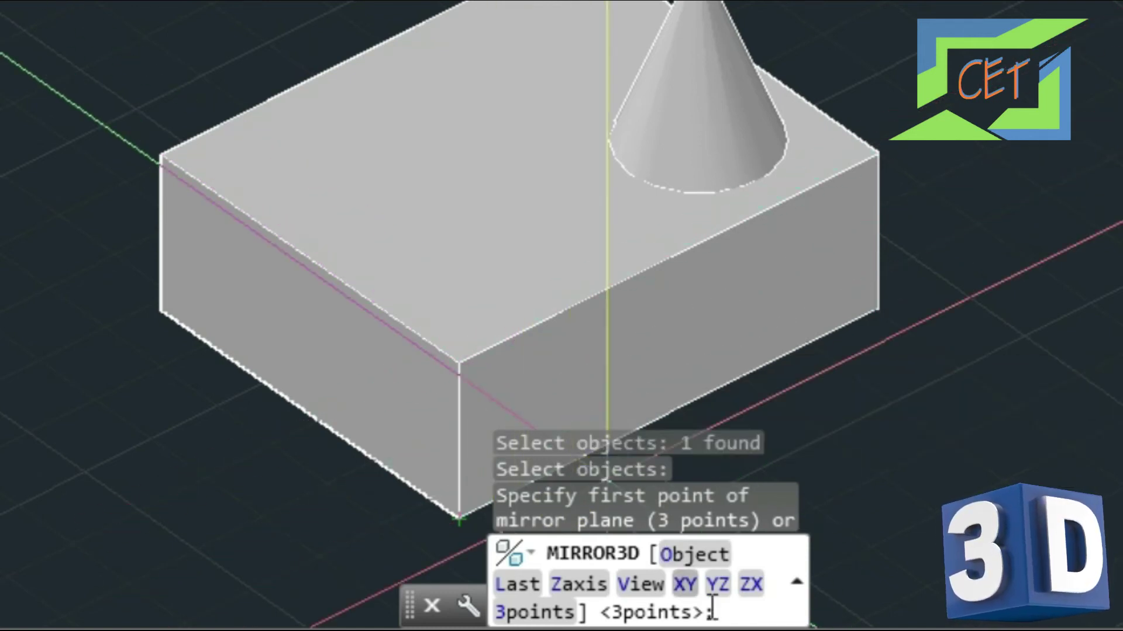
click(694, 584)
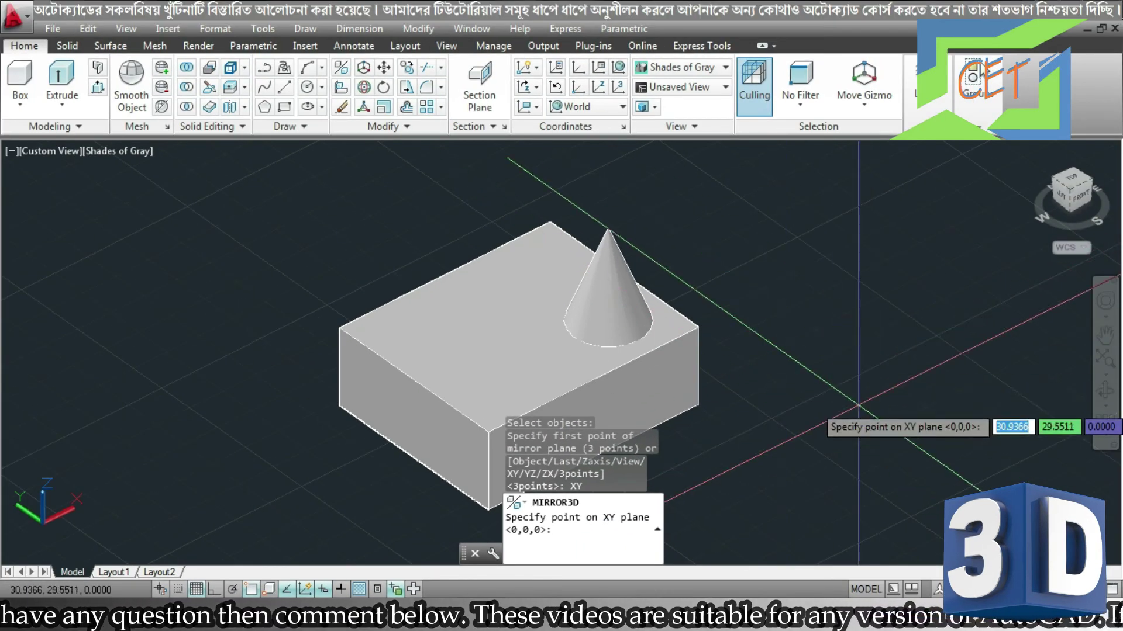
click(859, 407)
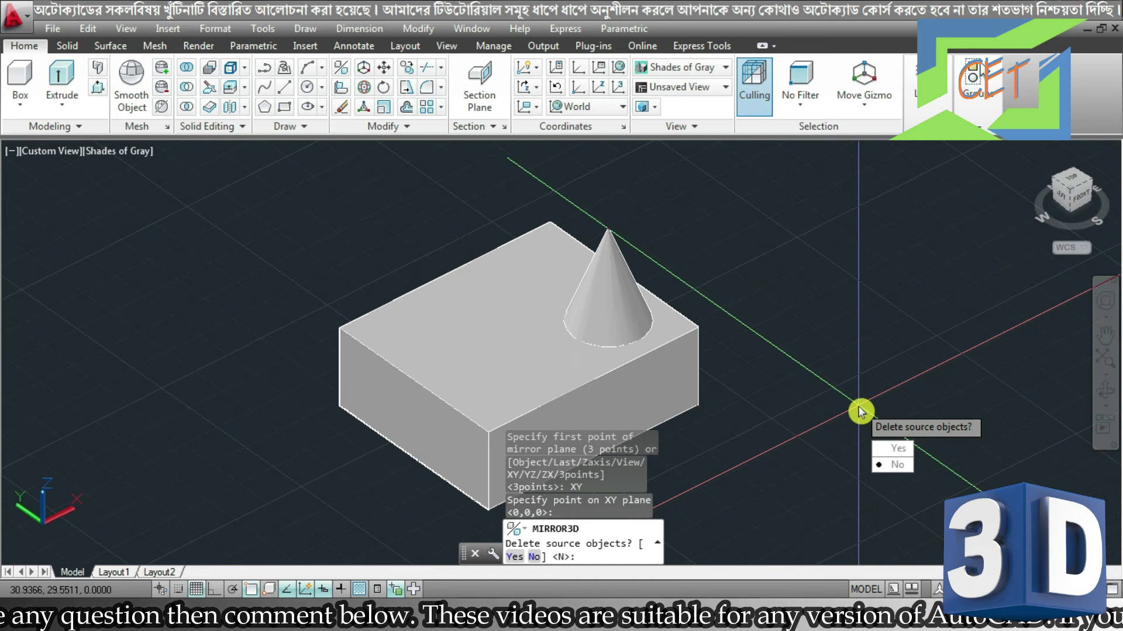
click(889, 467)
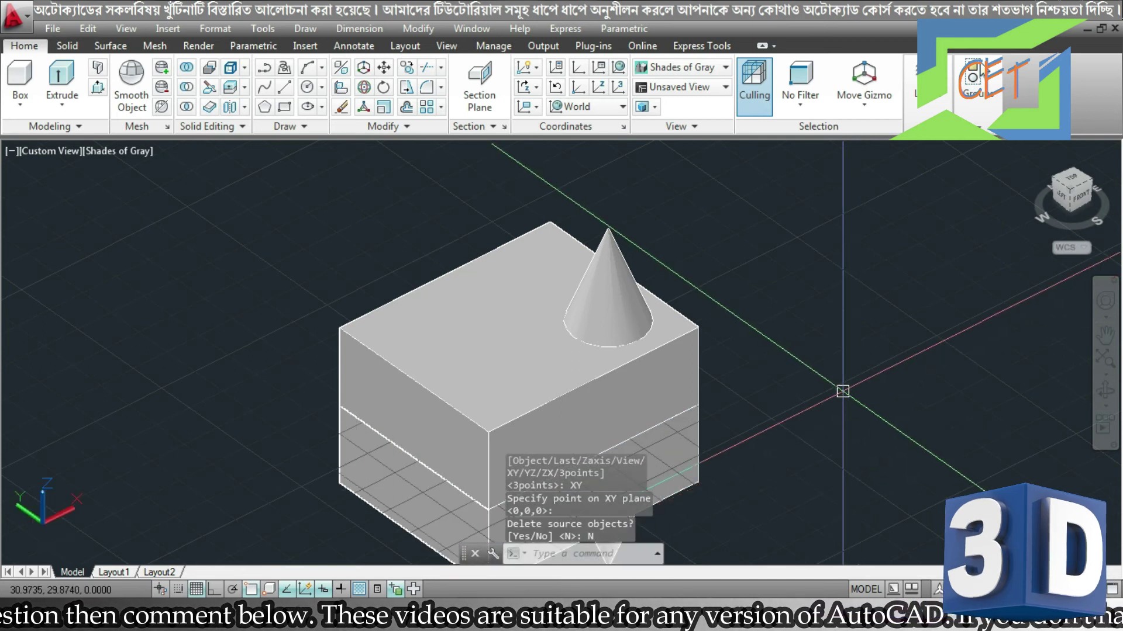
- Orbit to view the copy hanging below, then undo the view changes
mouse_move(842, 391)
shift+middle_down()
mouse_move(778, 318)
mouse_move(704, 266)
mouse_move(627, 245)
shift+middle_up()
key(ctrl+z)
key(ctrl+z)
key(ctrl+z)
key(ctrl+z)
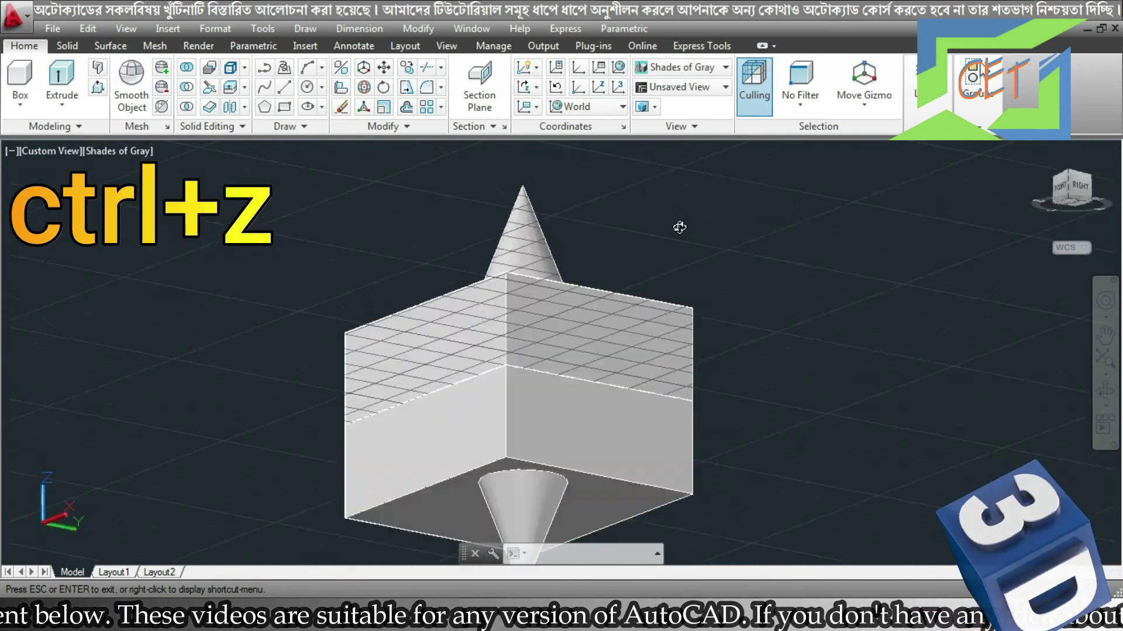
key(ctrl+z)
key(ctrl+z)
key(ctrl+z)
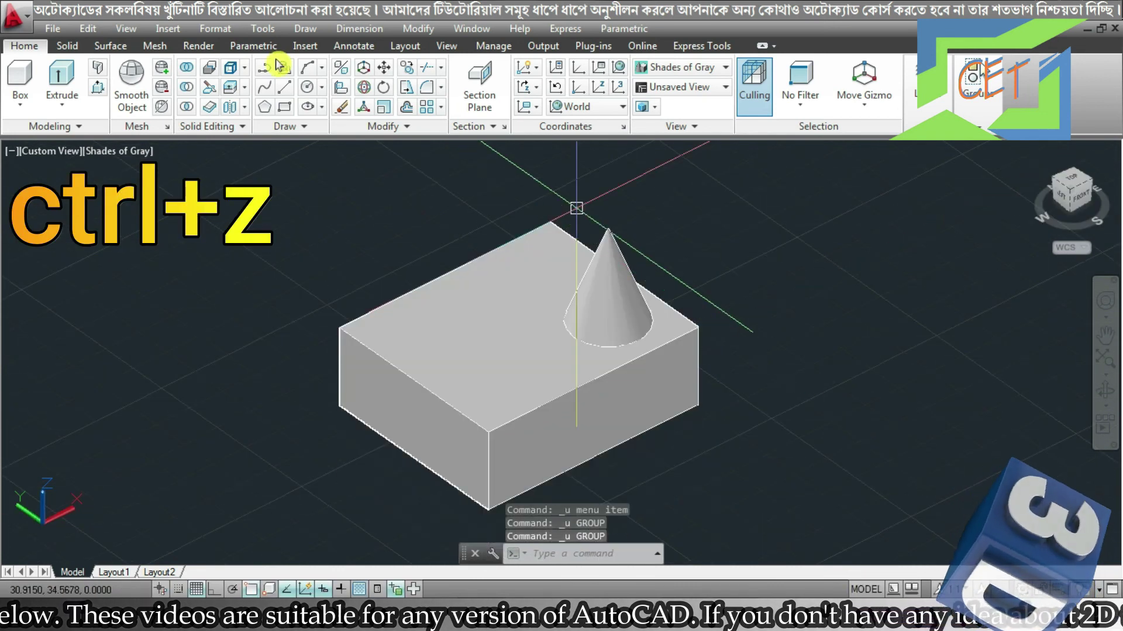
- Start another MIRROR3D with the box-and-cone solid selected
click(340, 68)
click(496, 337)
key(Return)
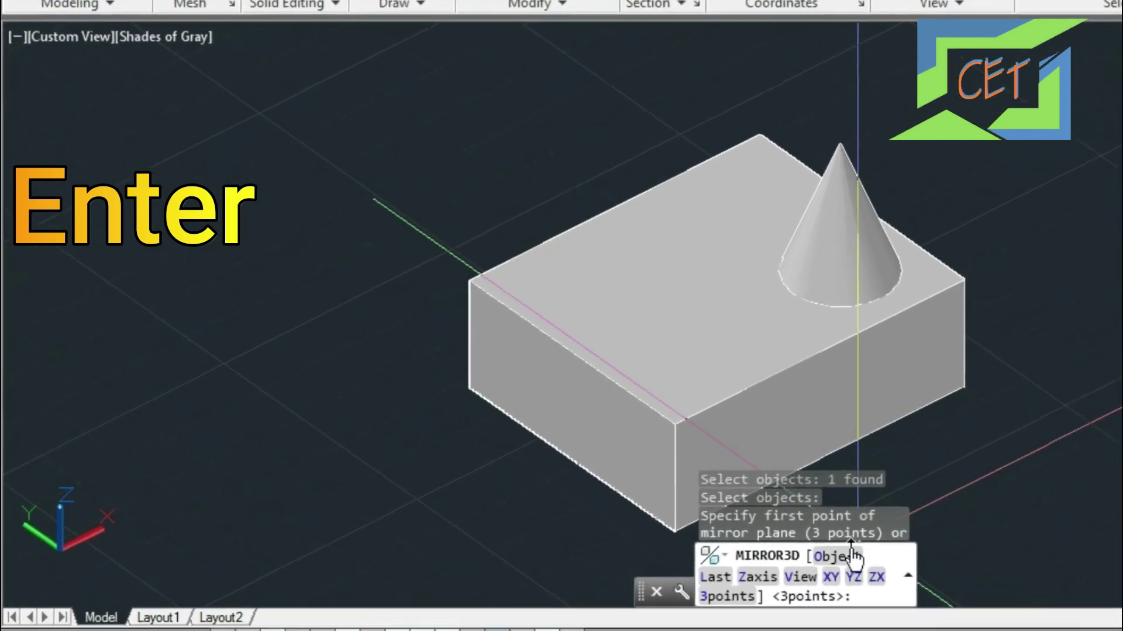